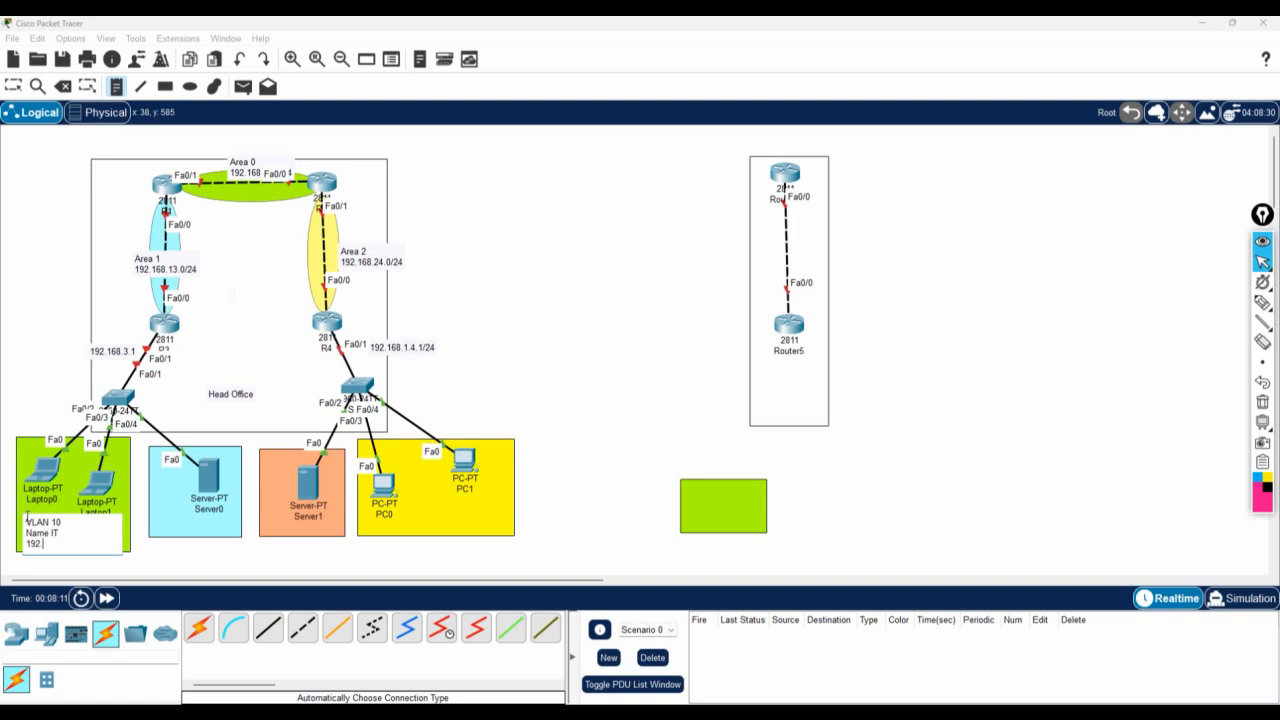
# Complete the VLAN 10 note with 192.168.10.0/24 and add a three-line note under Server0: VLAN 20, Name HR, 192.168.20.0/24
pyautogui.write('.10.0/24')
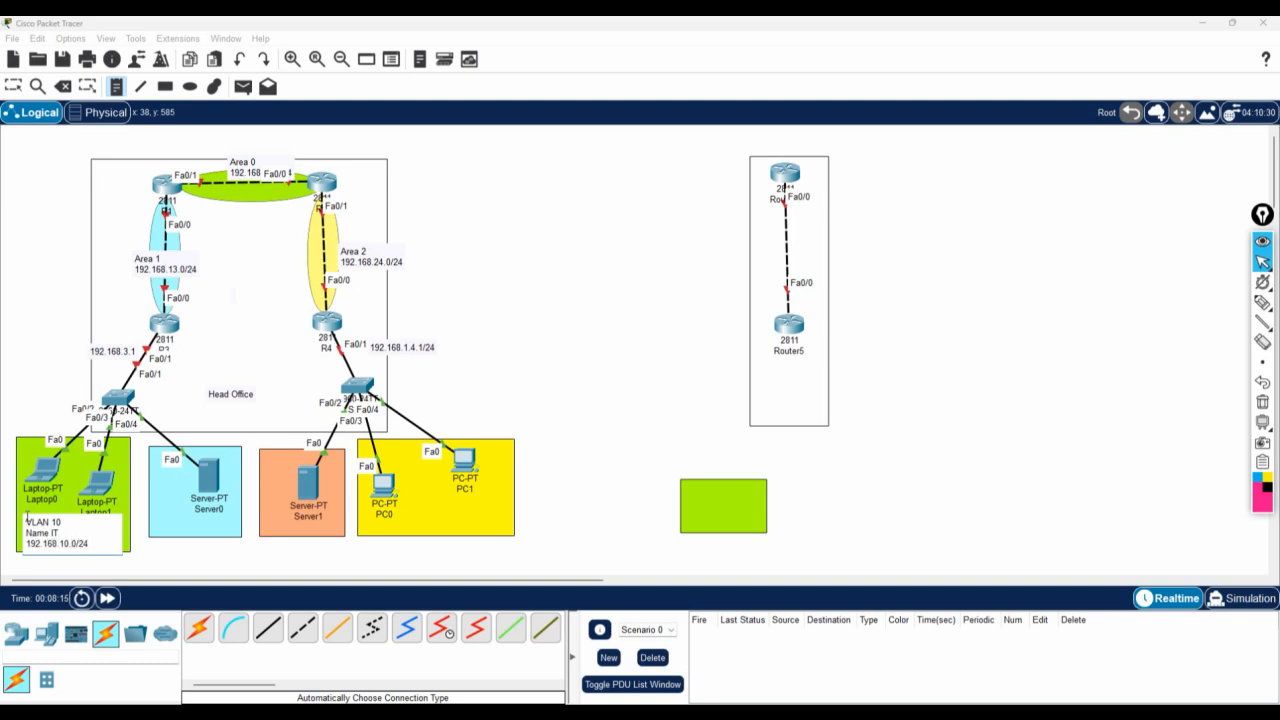
pyautogui.click(162, 517)
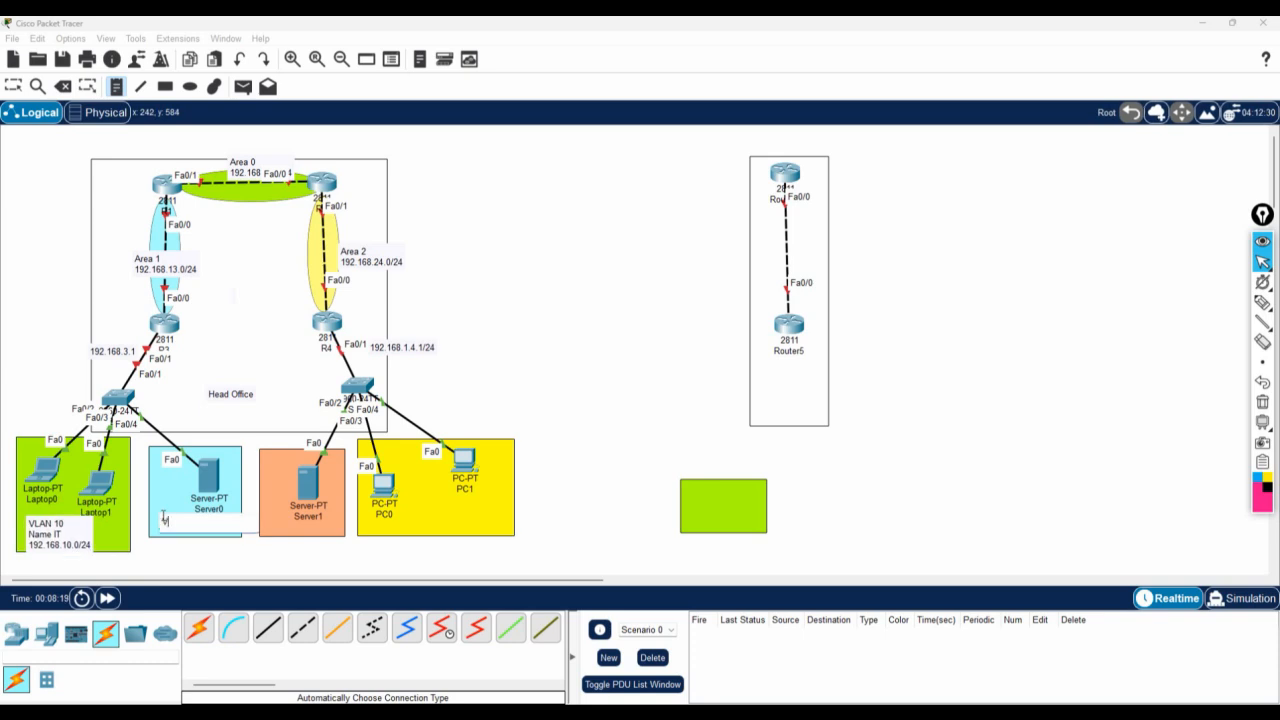
pyautogui.write('VLAN 20')
pyautogui.press('Return')
pyautogui.write('Nm')
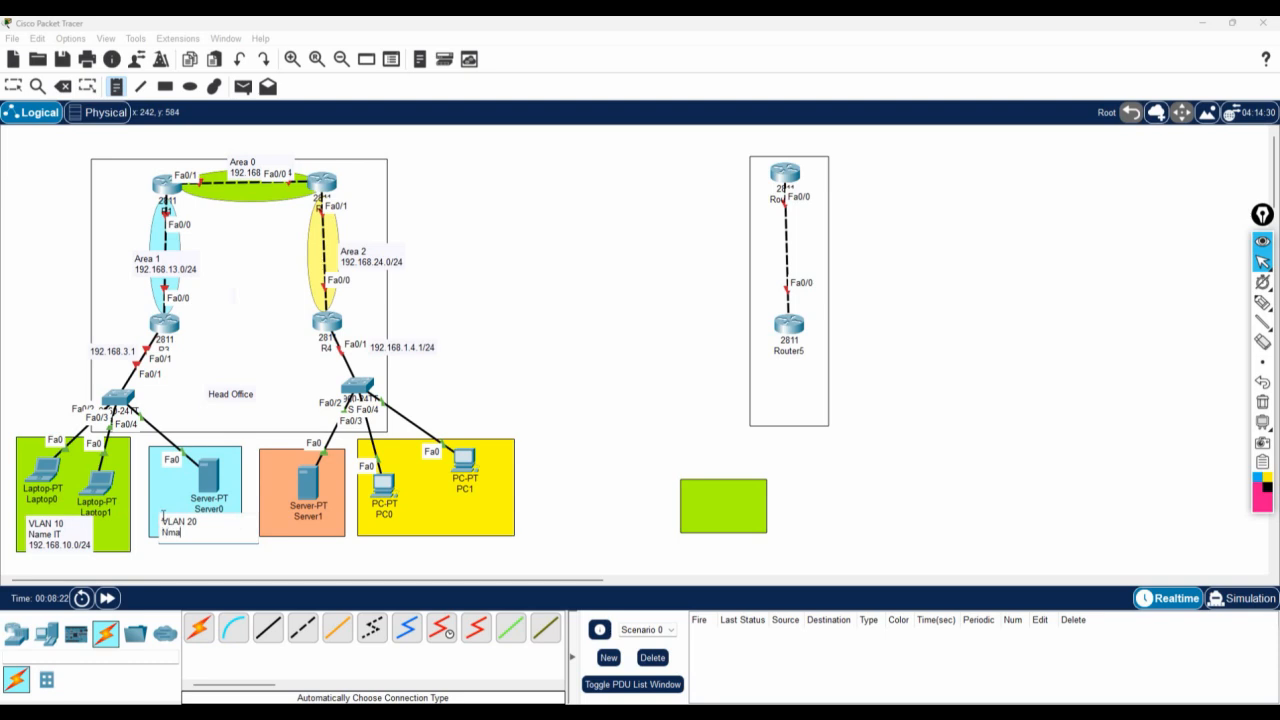
pyautogui.press('BackSpace')
pyautogui.write('ame HR')
pyautogui.press('Return')
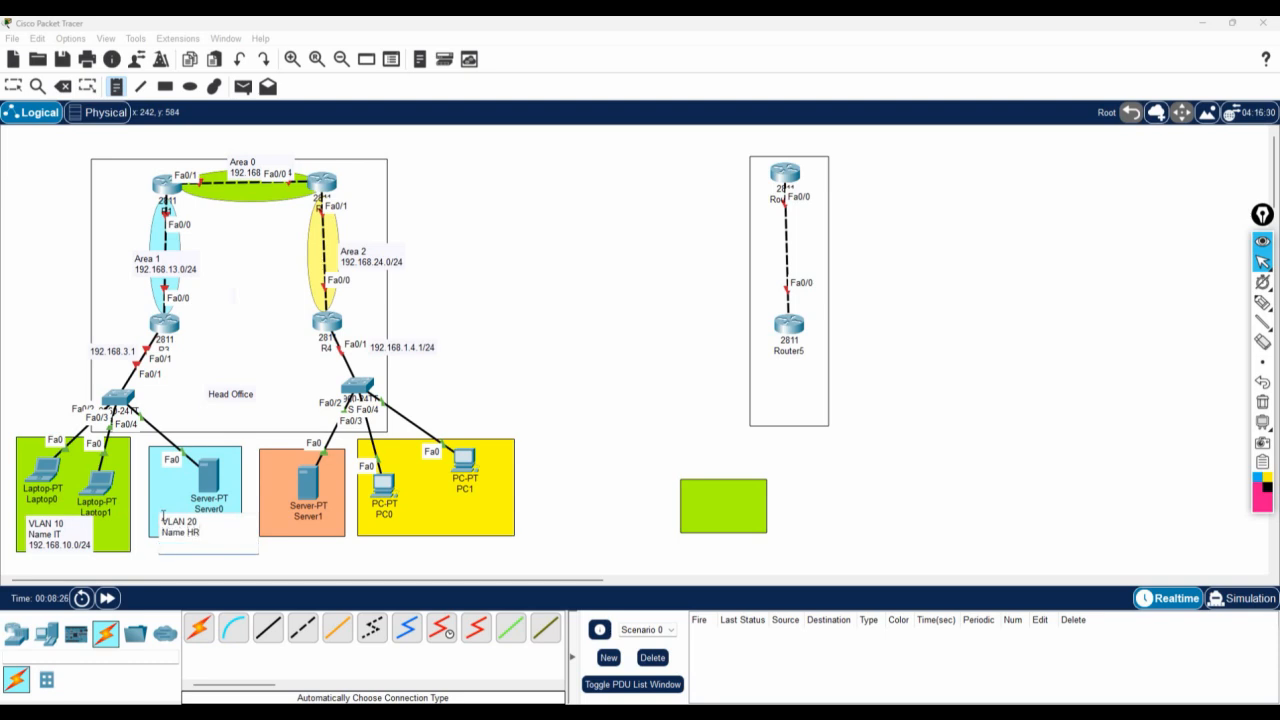
pyautogui.write('192.168.20.0/24')
# Add a three-line note under Server1 reading VLAN 30, Name Sales, 192.168.30.0/24
pyautogui.click(283, 527)
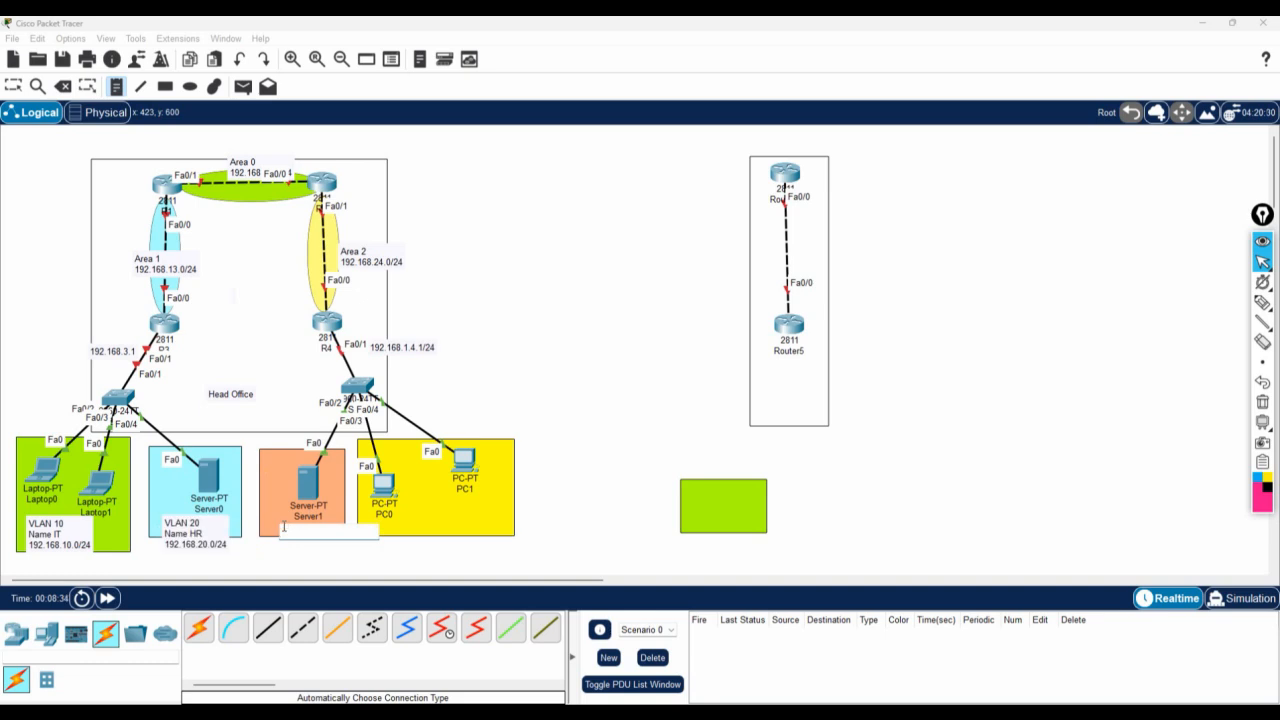
pyautogui.write('VLA')
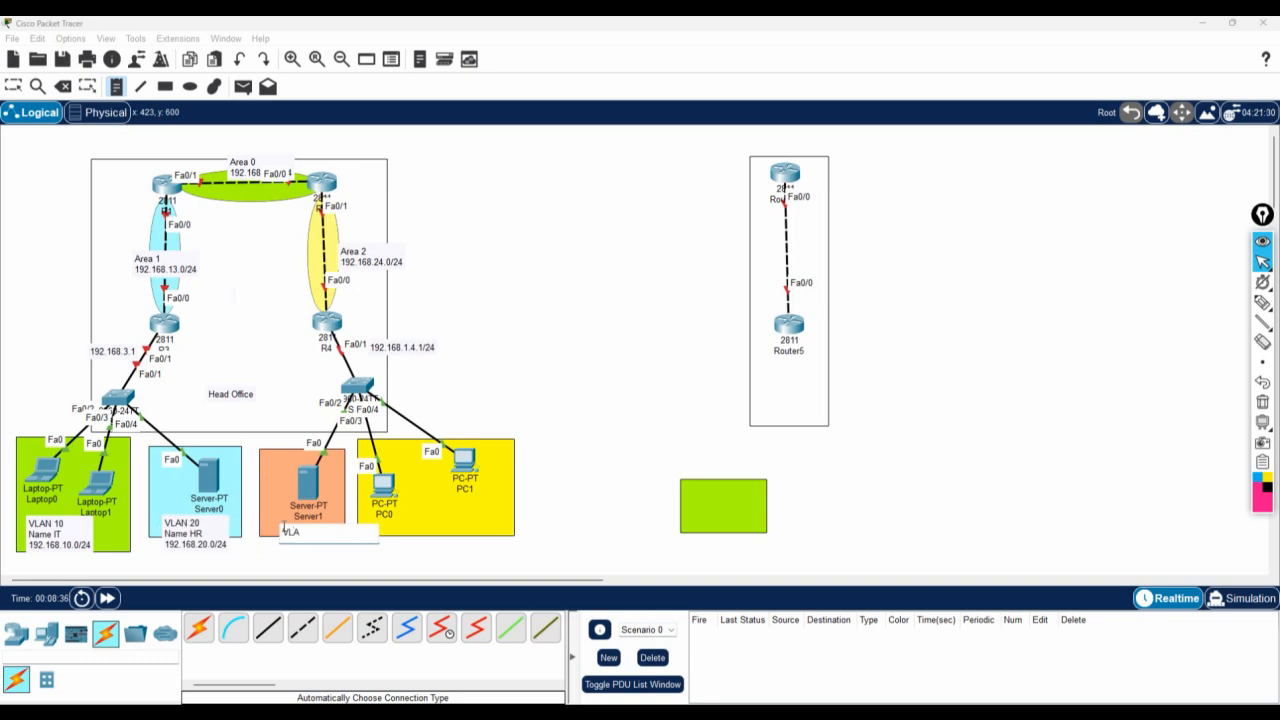
pyautogui.write('N 30')
pyautogui.press('Return')
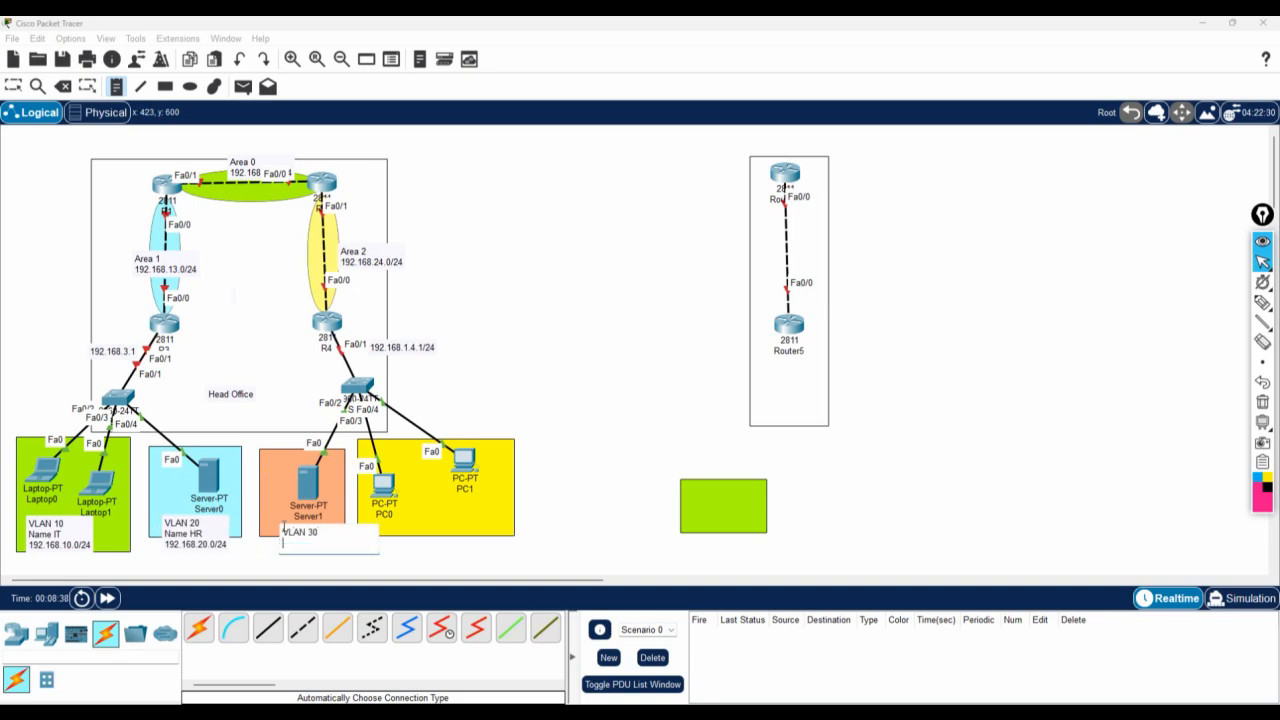
pyautogui.write('Name Sales ')
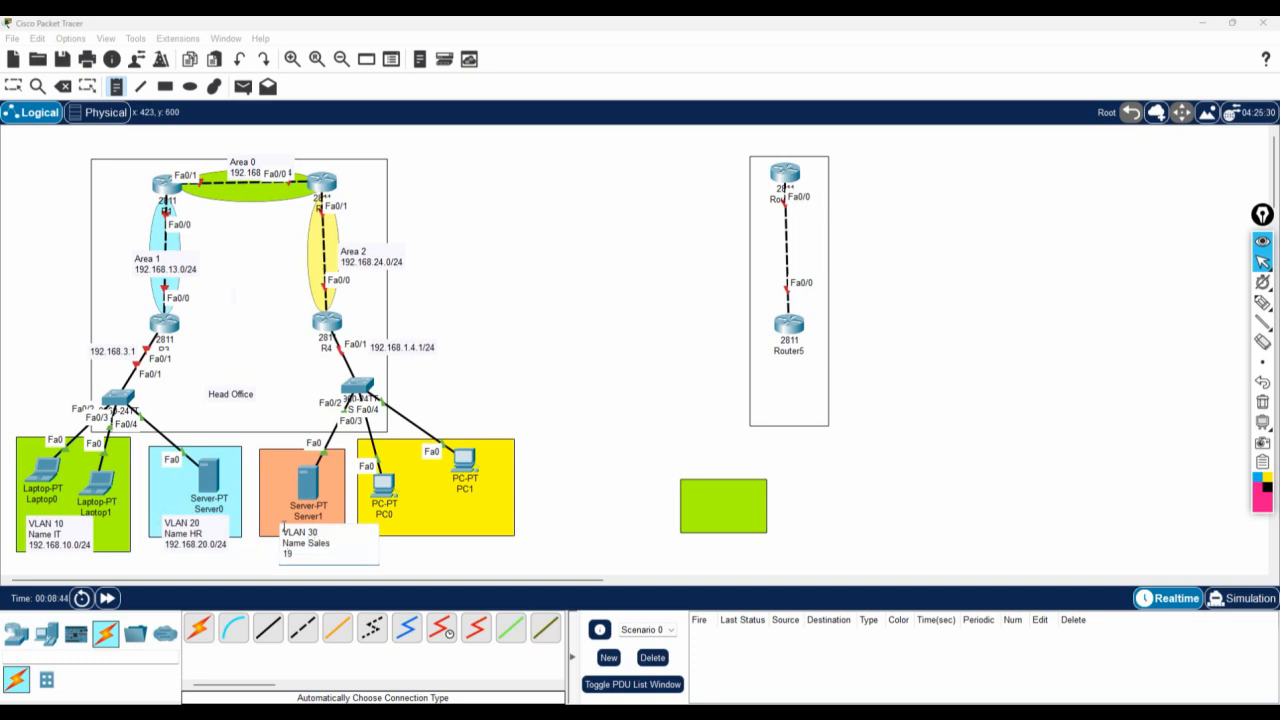
pyautogui.write('192.168.30.0/24')
# Add a three-line note in the yellow area beside PC0 reading VLAN 40, Name Marketing, 192.168.40.0/24, and leave note placement
pyautogui.click(421, 513)
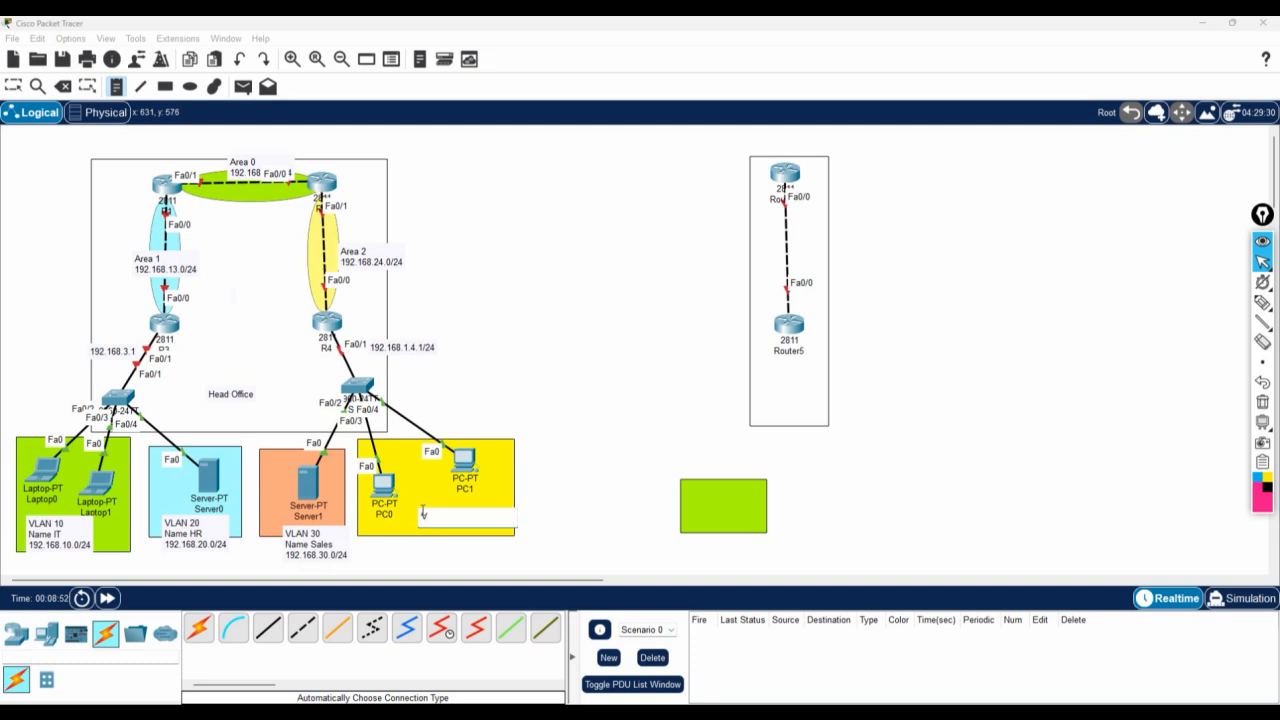
pyautogui.write('VLAN 40')
pyautogui.press('Return')
pyautogui.write('Name')
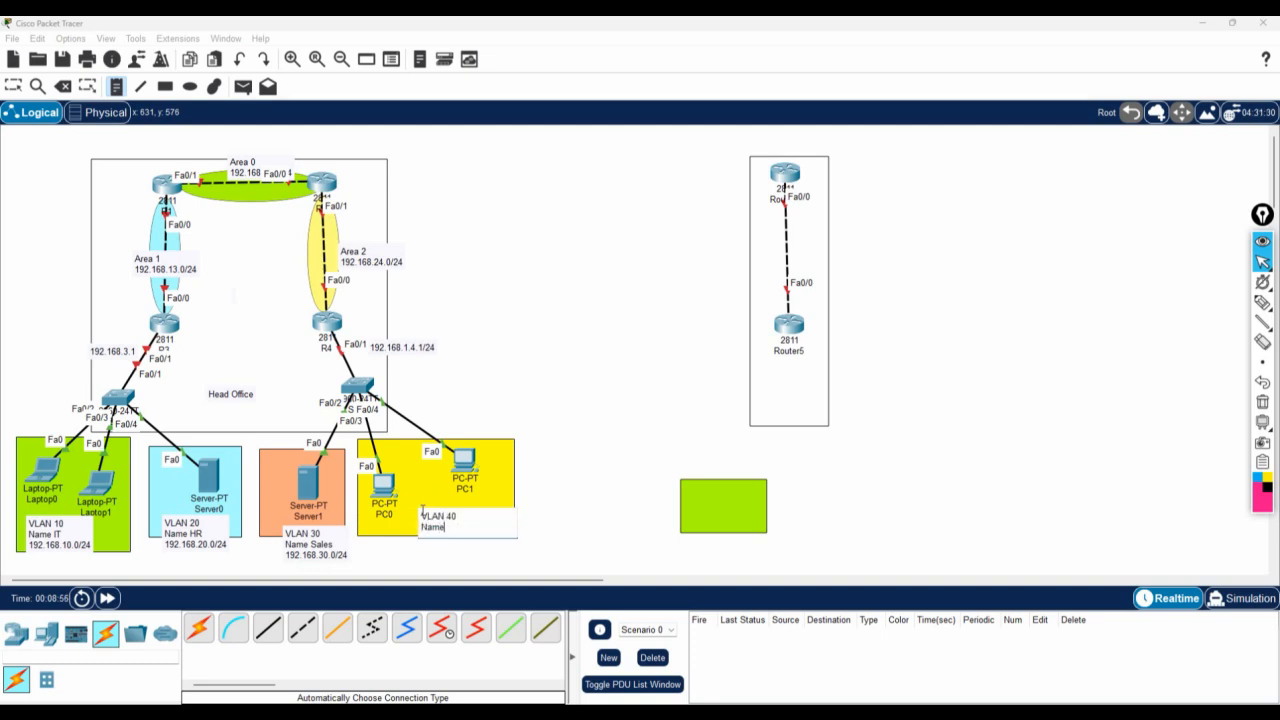
pyautogui.write(' Marketing')
pyautogui.press('Return')
pyautogui.write('192.168')
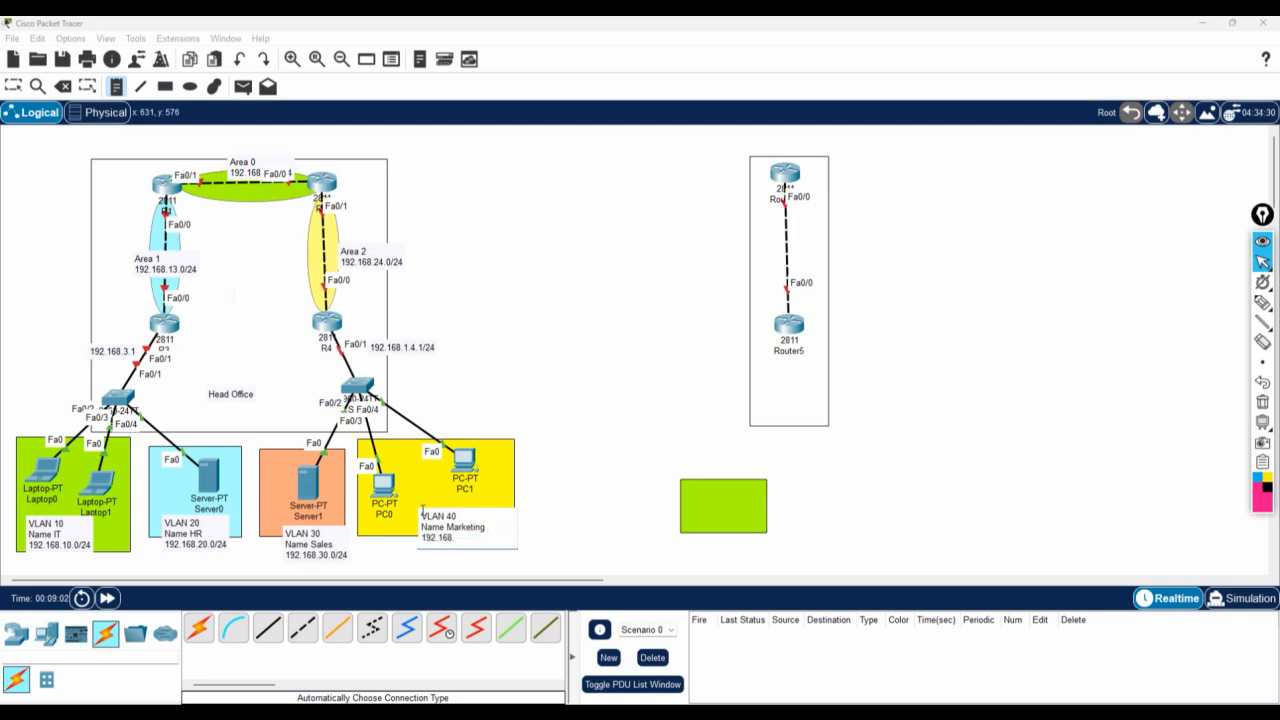
pyautogui.write('.40.0/24')
pyautogui.click(508, 320)
pyautogui.click(15, 87)
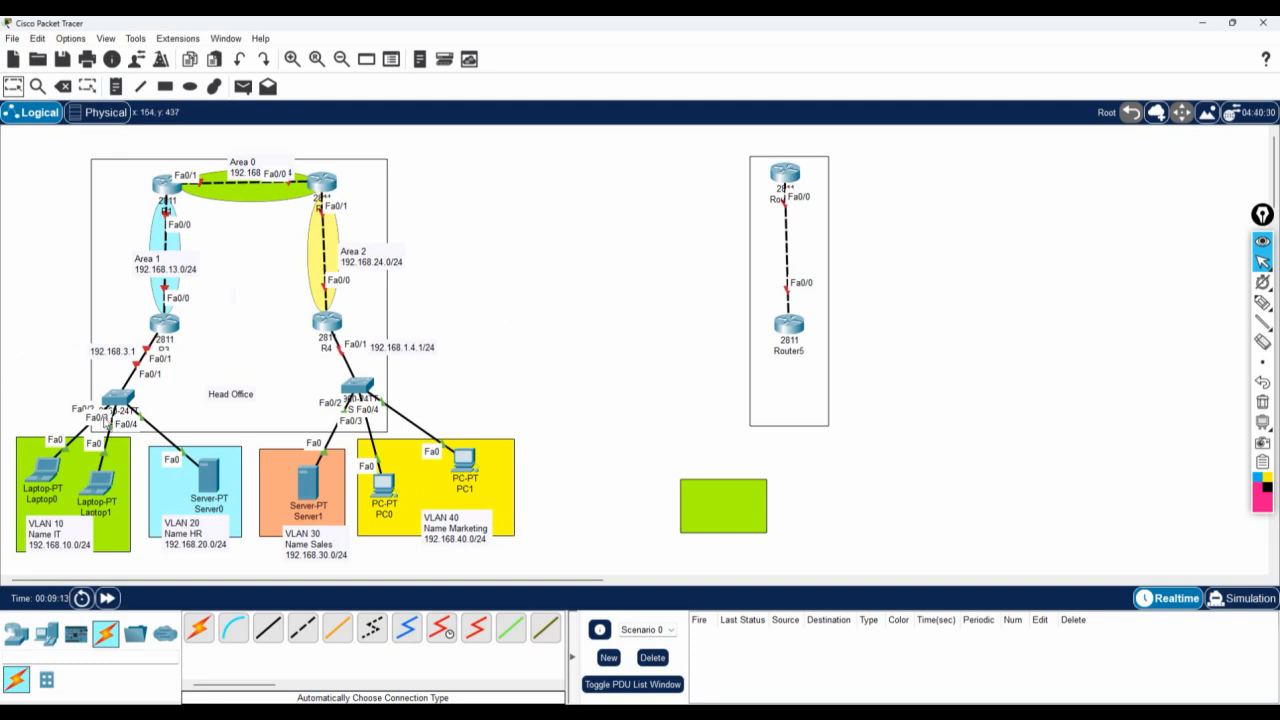
# Shift the 192.168.3.1 label slightly away from R3 and replace its text with int f0/1.10, enc dot1q 10, ip add 192.168.10.1 255.255.255.0
pyautogui.doubleClick(118, 353)
pyautogui.click(118, 358)
pyautogui.moveTo(118, 356)
pyautogui.mouseDown()
pyautogui.moveTo(77, 334)
pyautogui.moveTo(102, 346)
pyautogui.mouseUp()
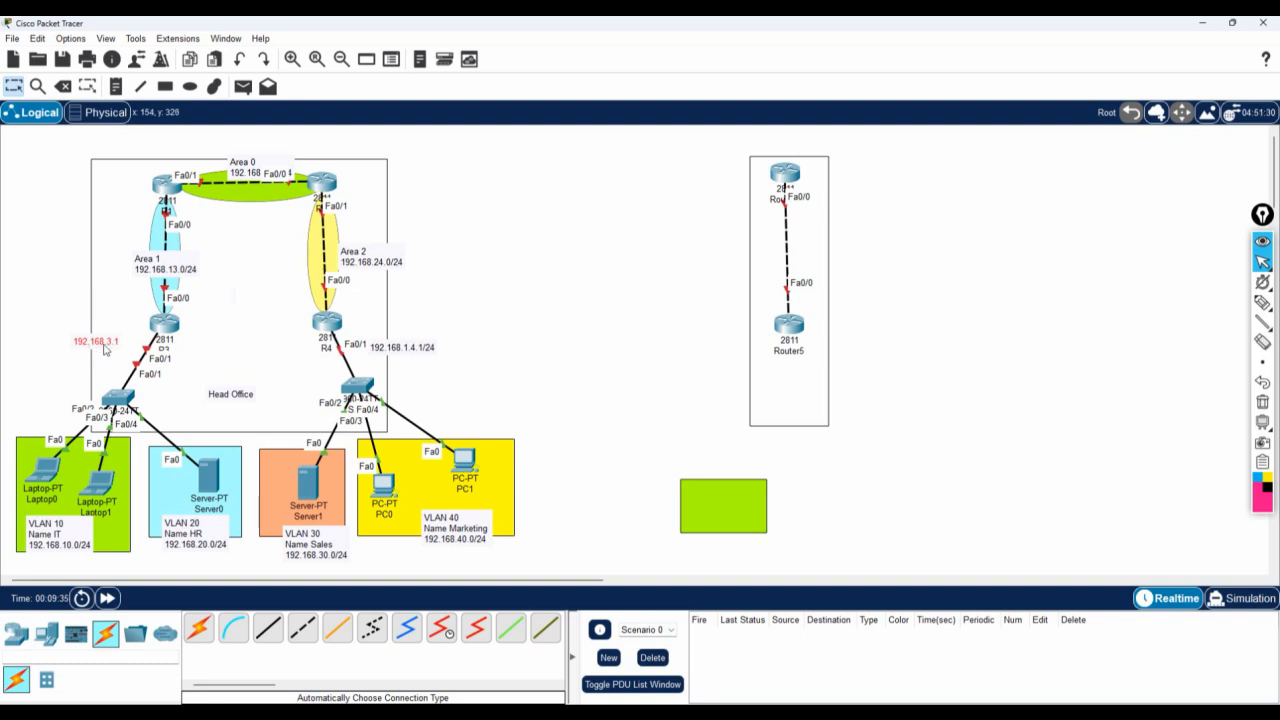
pyautogui.click(110, 345)
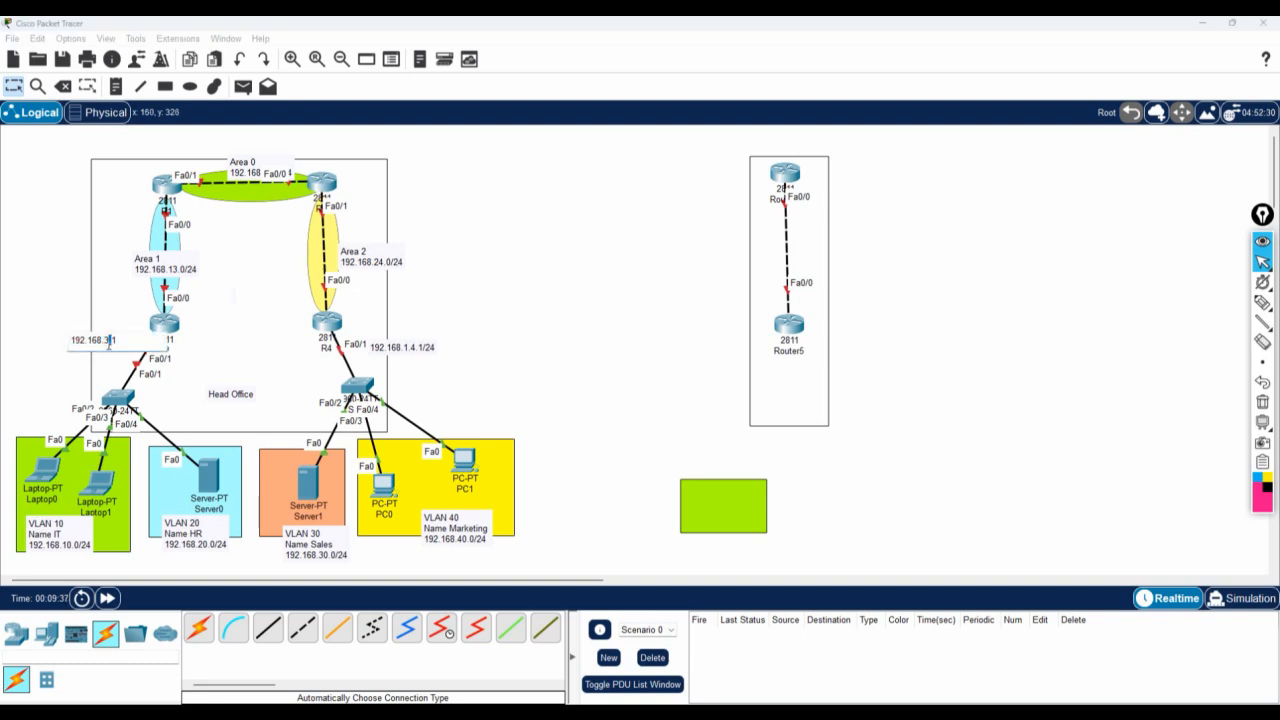
pyautogui.moveTo(125, 341); pyautogui.dragTo(60, 345)
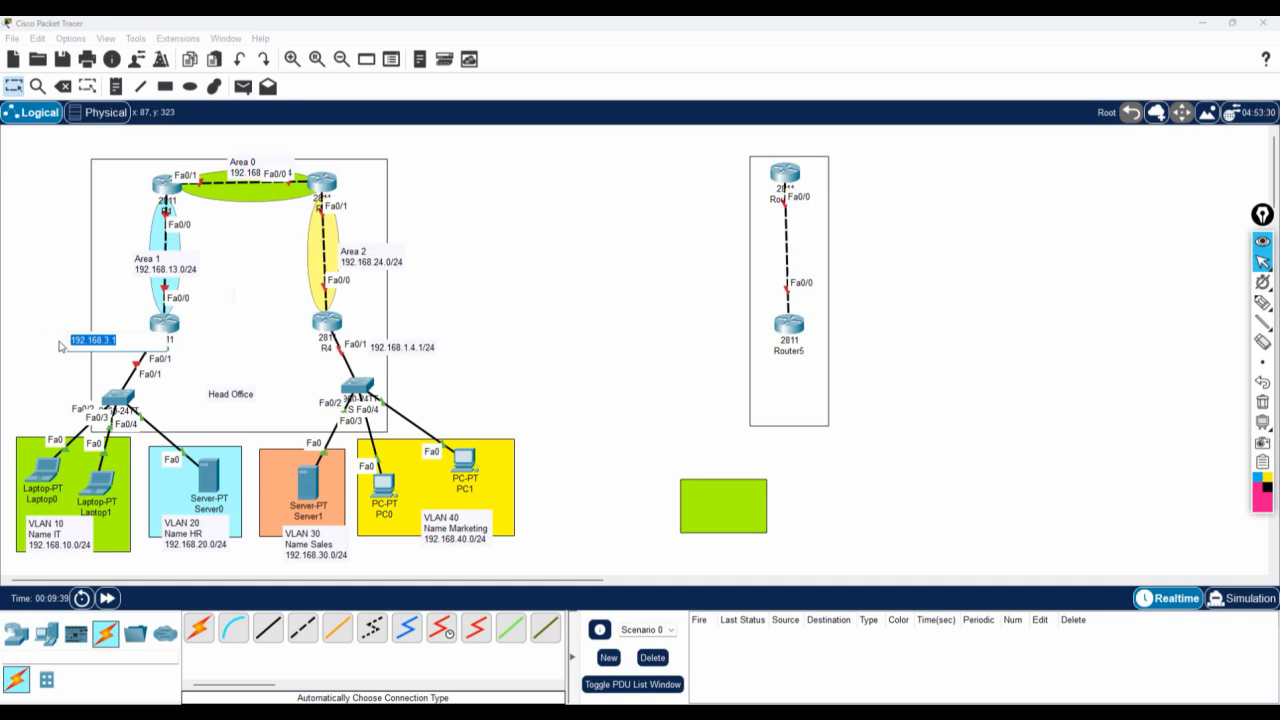
pyautogui.write('int f0/1.10')
pyautogui.press('Return')
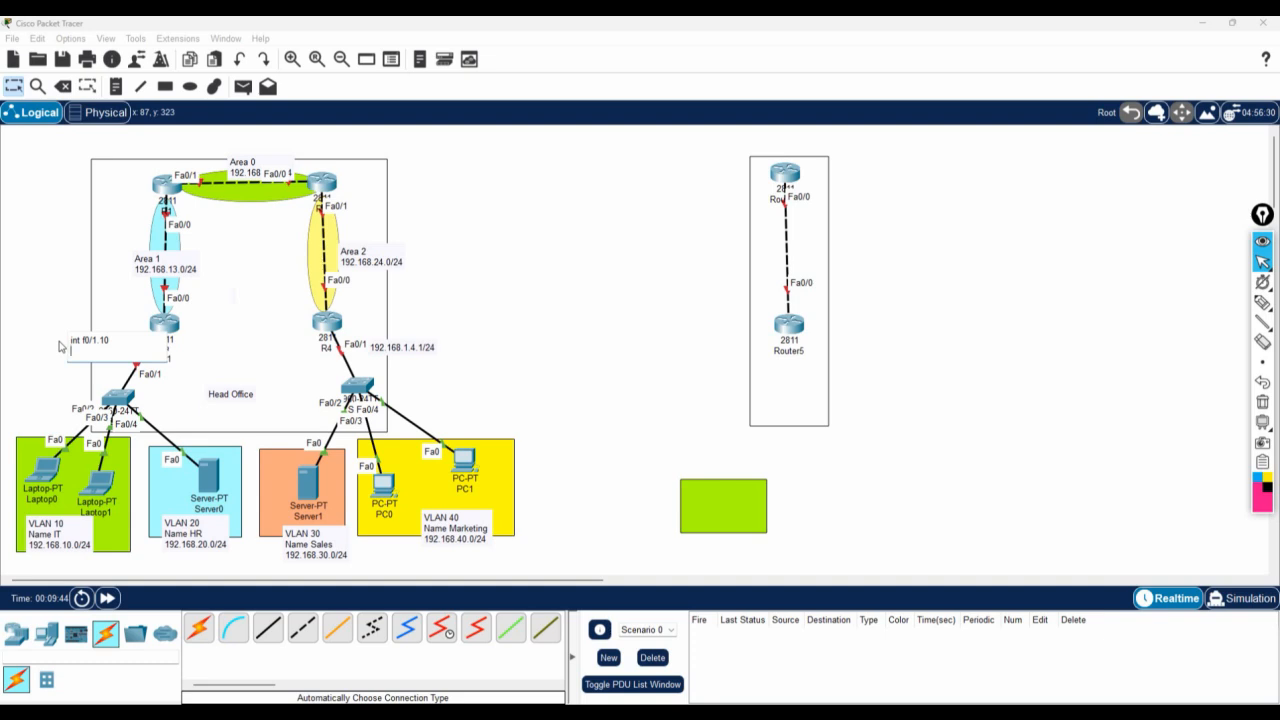
pyautogui.write('enc dot1q 10')
pyautogui.press('Return')
pyautogui.write('ip')
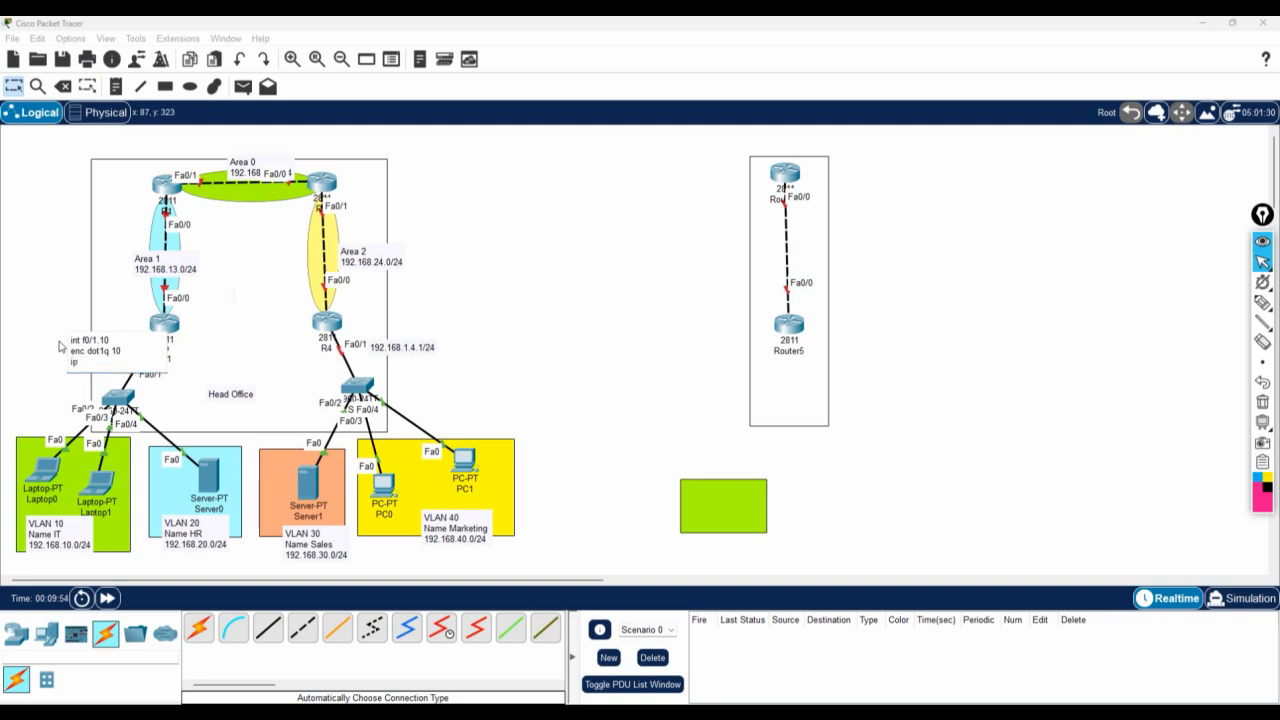
pyautogui.write(' add 192.168.10.1 255.255.255.0')
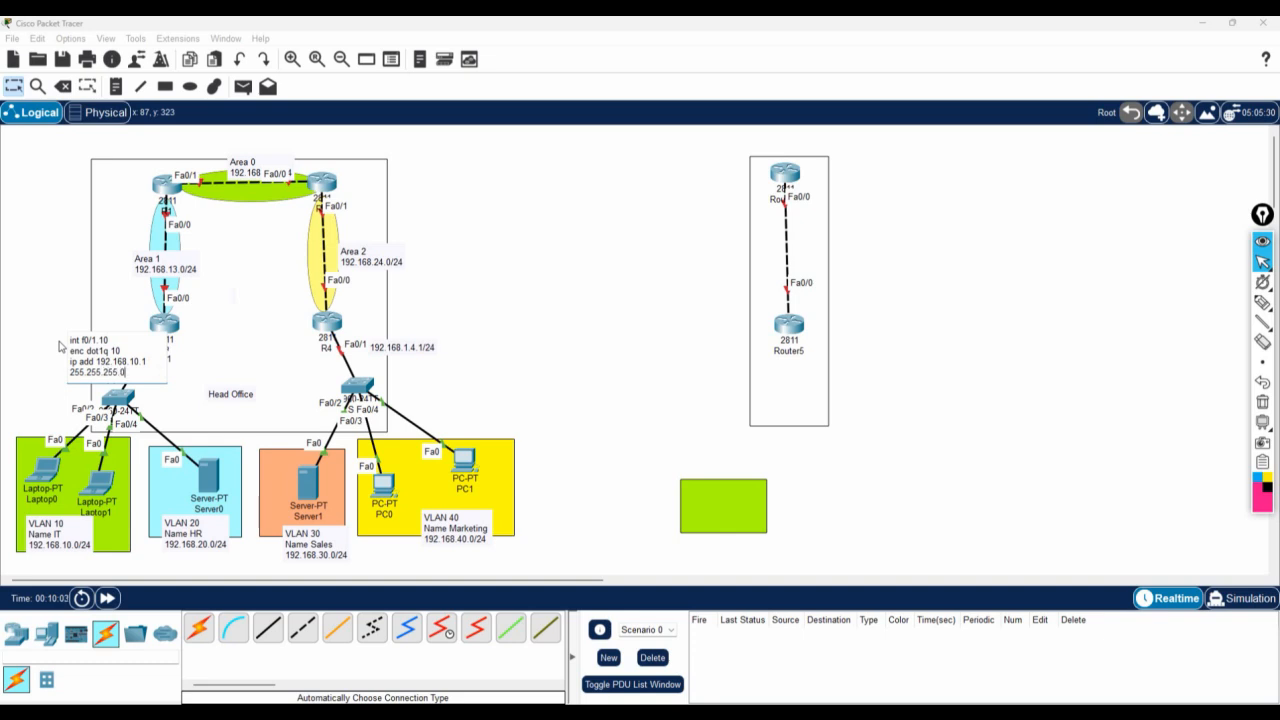
# Append a second block to the note beside R3: int f0/1.20, enc dot1q 20, ip add 192.168.20.1 255.255.255.0
pyautogui.click(59, 346)
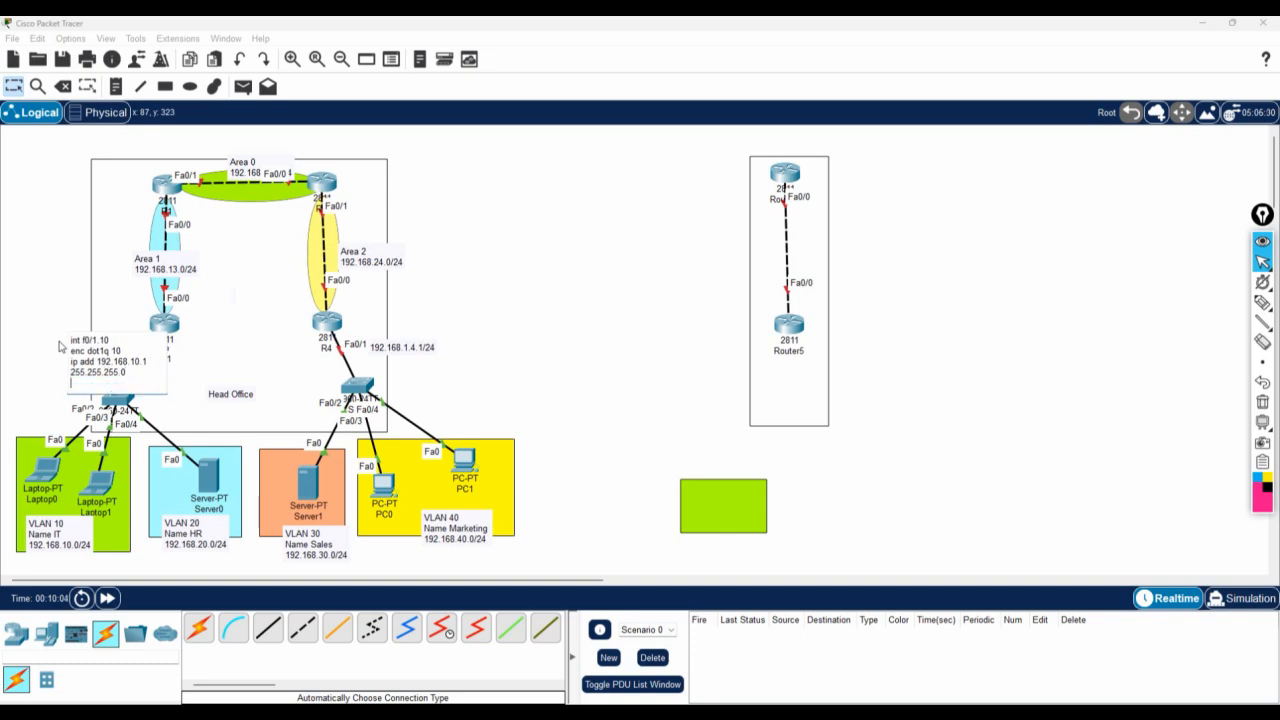
pyautogui.write('int ')
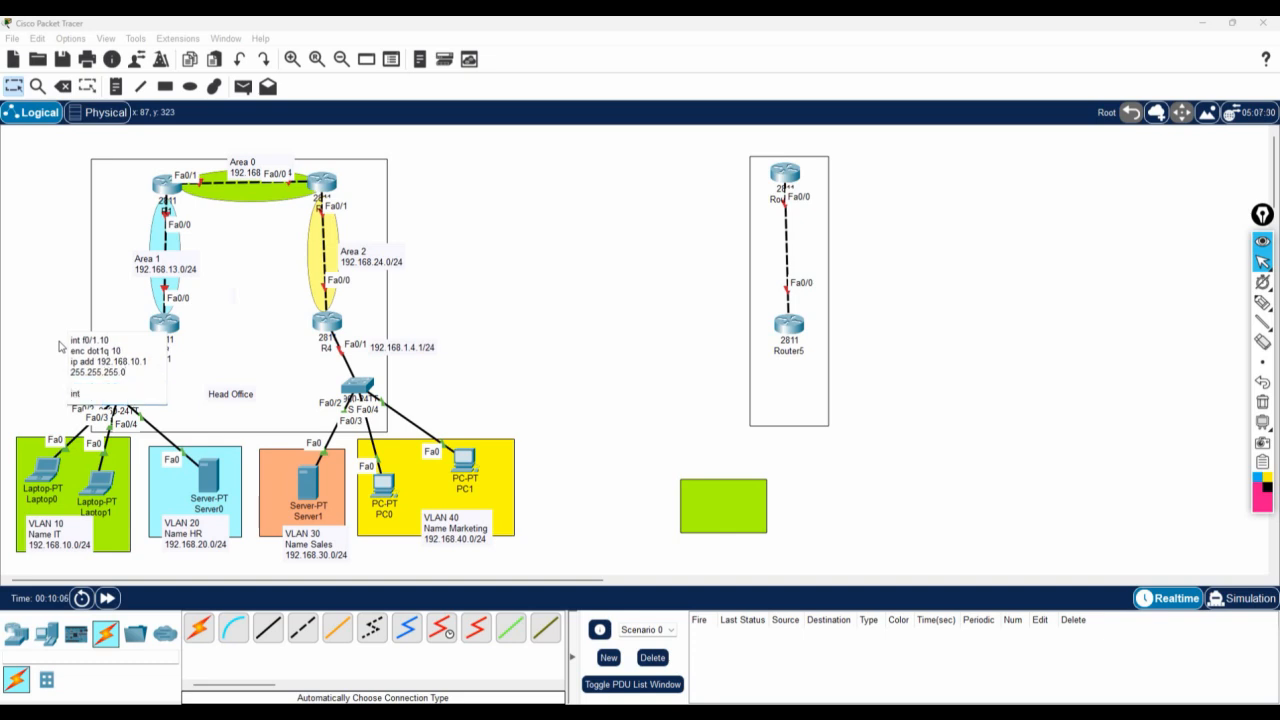
pyautogui.write('f0/1.20')
pyautogui.press('Return')
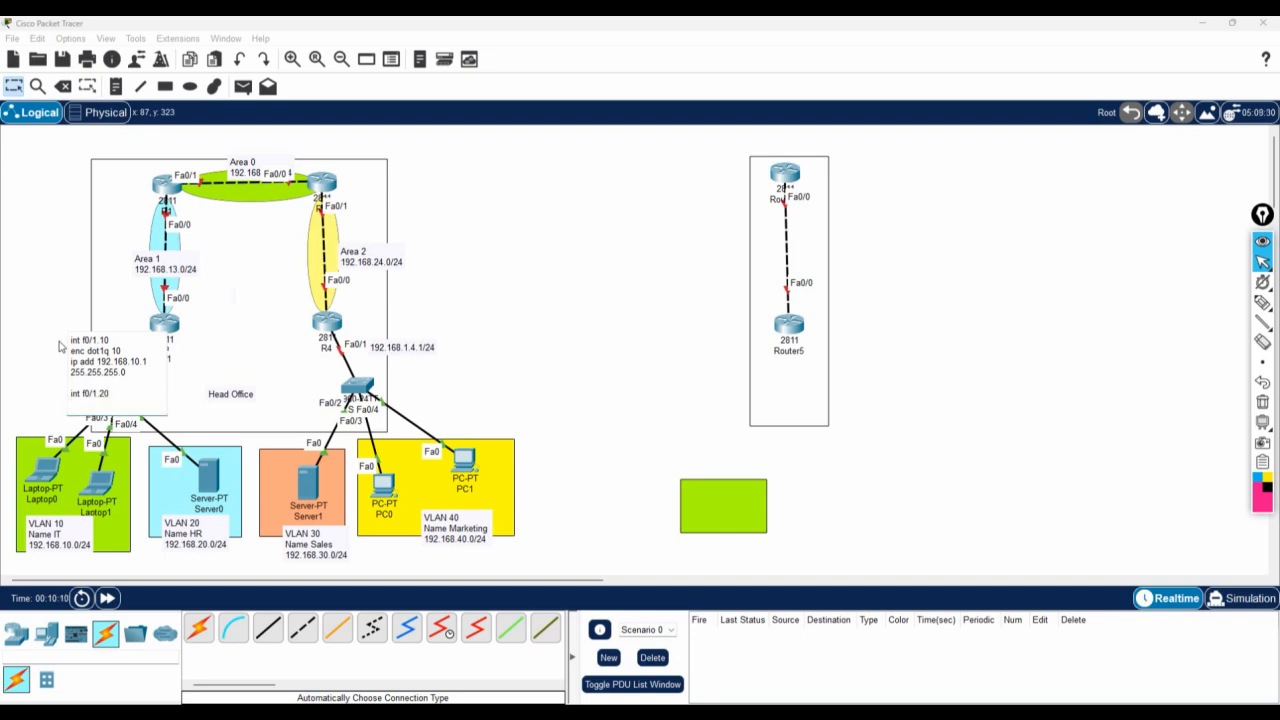
pyautogui.write('enc dot1q')
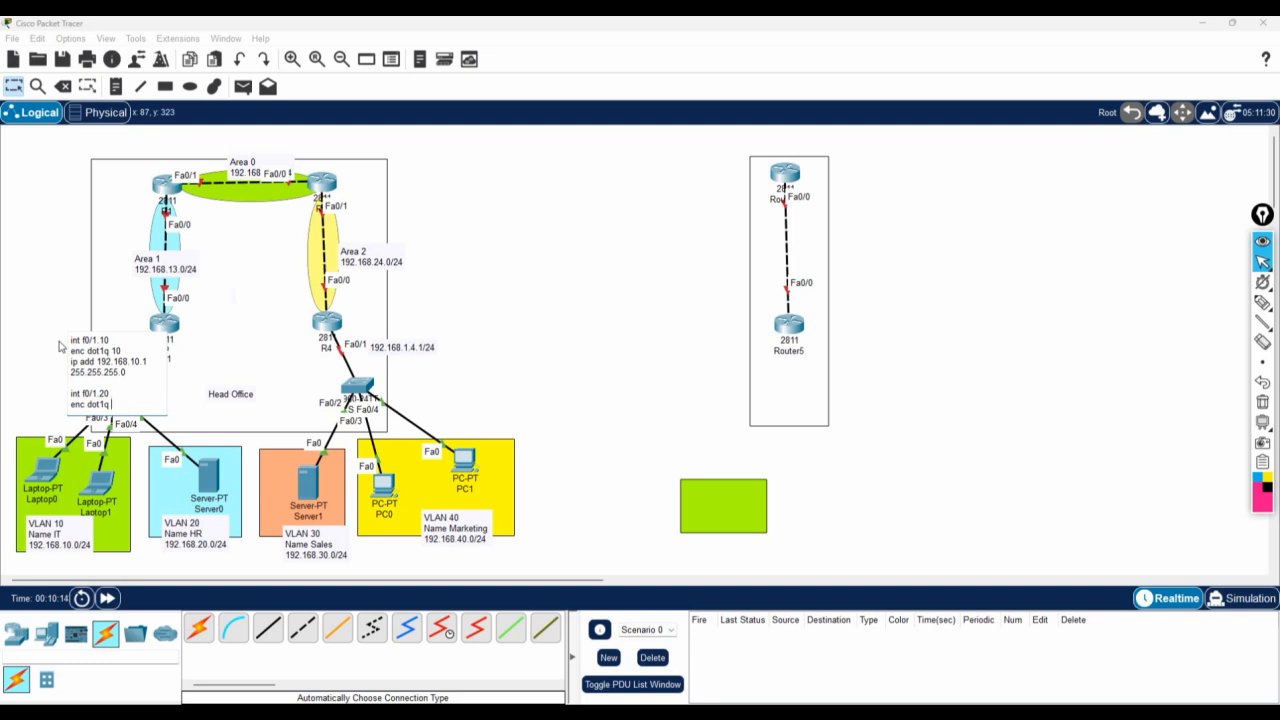
pyautogui.write(' 20')
pyautogui.press('Return')
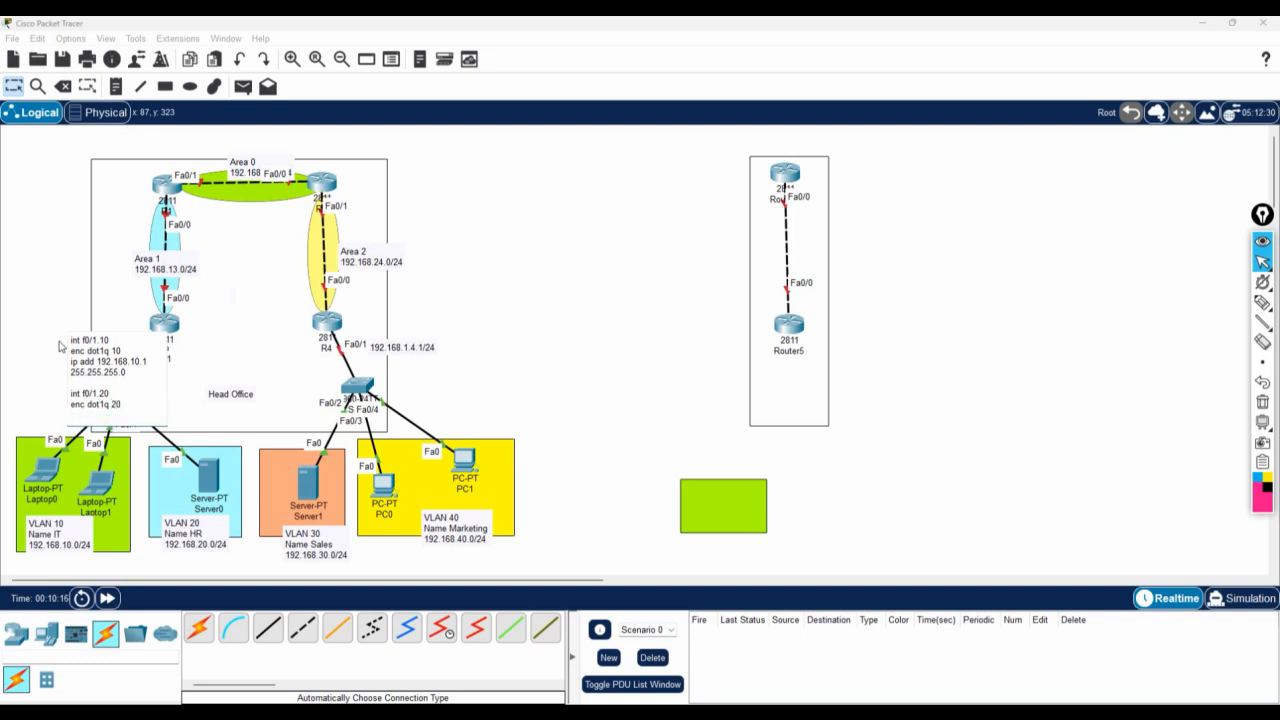
pyautogui.write('ip add 192.168.20.1 255.255.25')
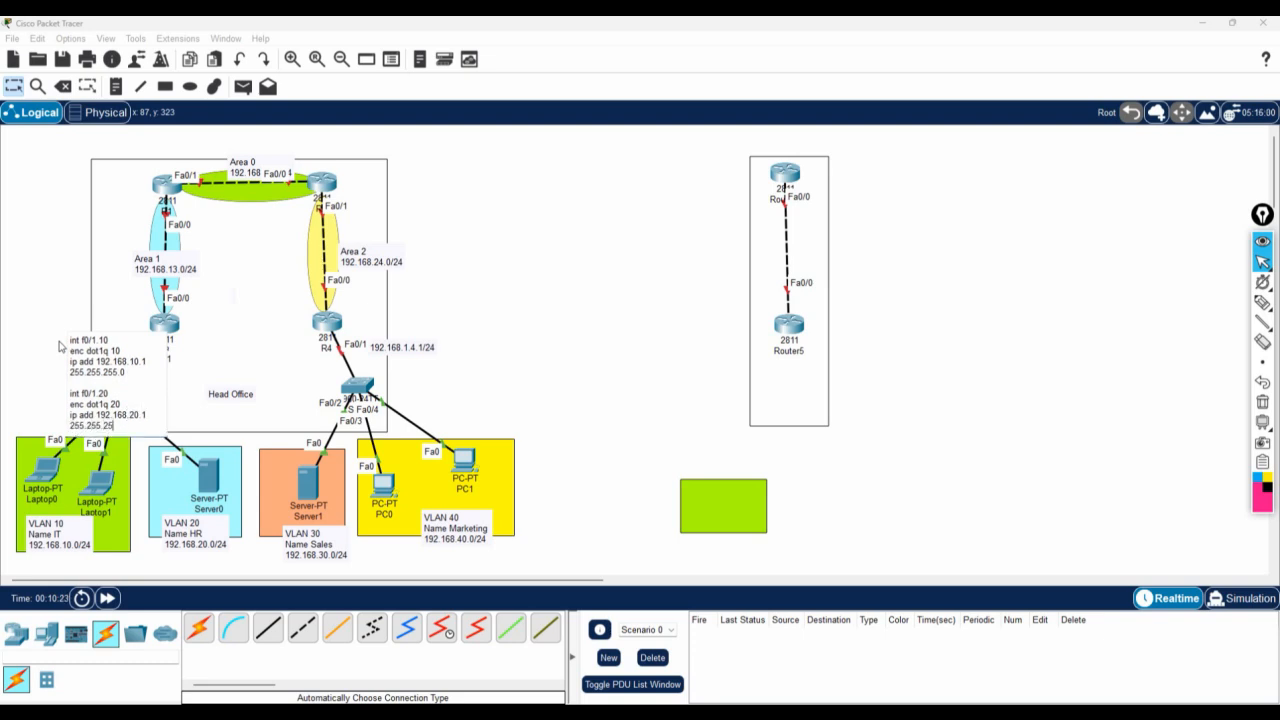
pyautogui.write('5.0')
pyautogui.press('Return')
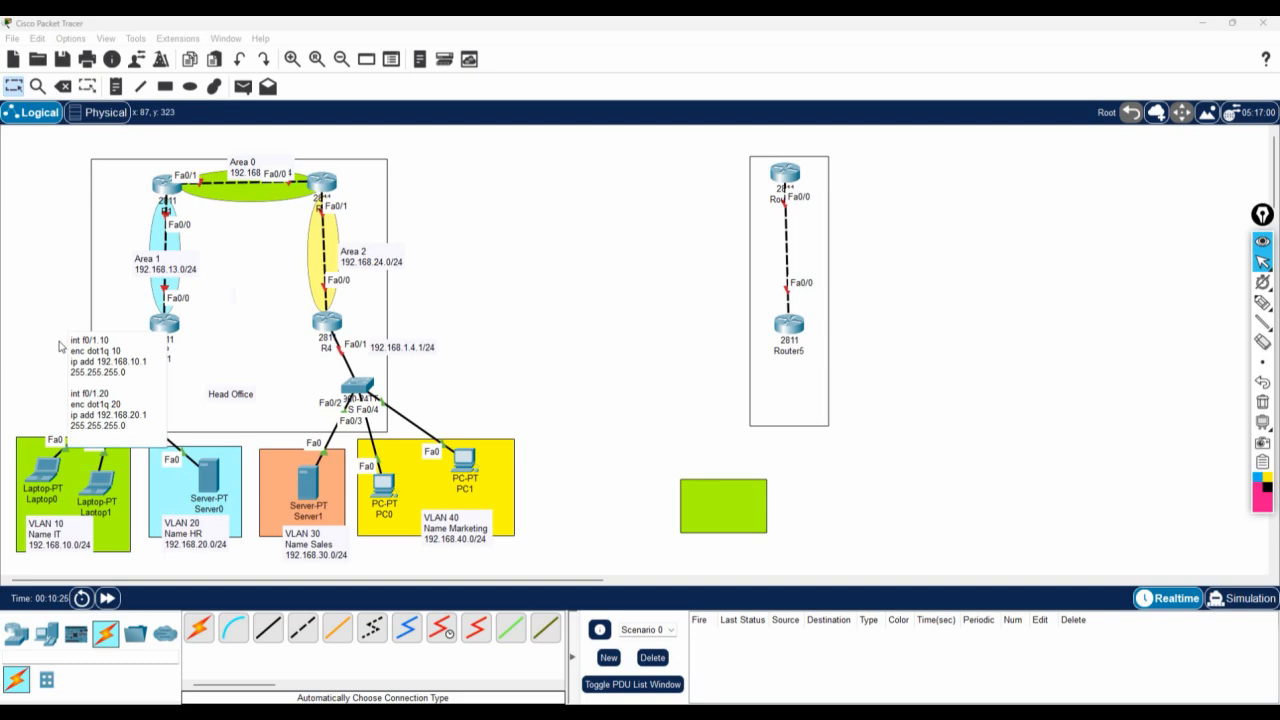
pyautogui.click(60, 345)
# Move the subinterface note clear of R3's links, and shift the whole topology so the note fits fully on the canvas
pyautogui.moveTo(60, 345); pyautogui.dragTo(15, 294)
pyautogui.moveTo(5, 132); pyautogui.dragTo(909, 571)
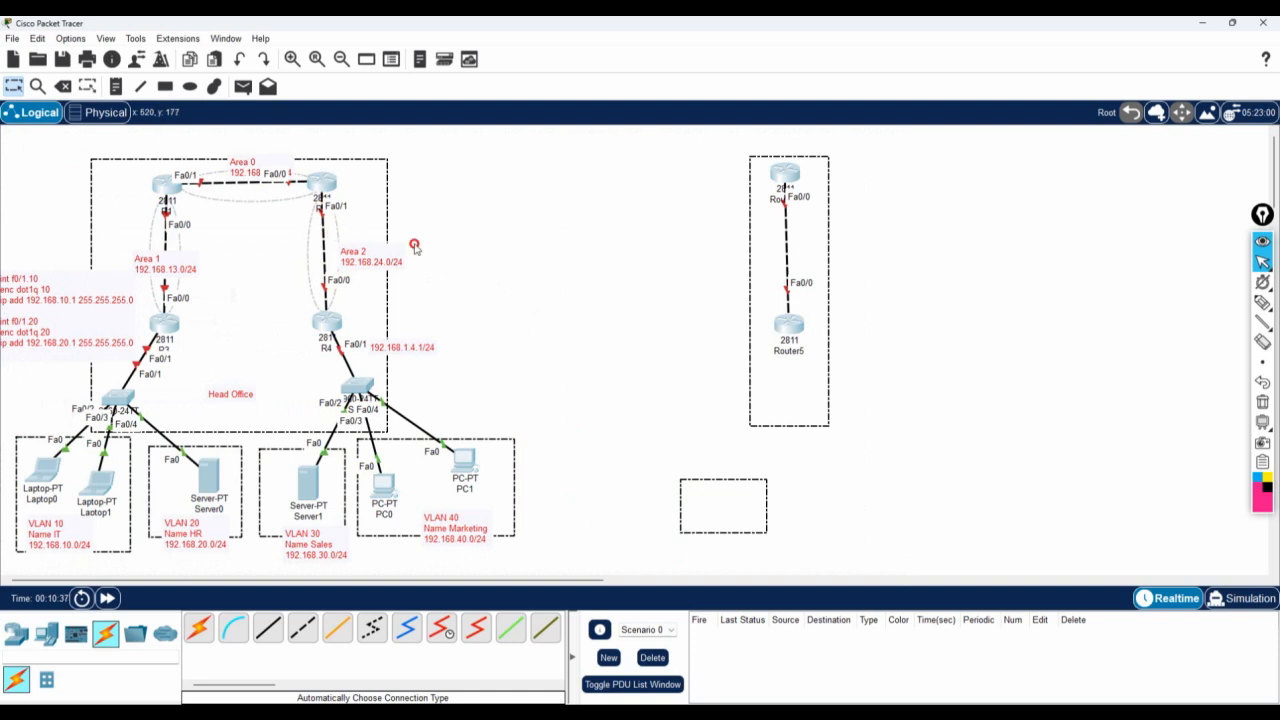
pyautogui.click(650, 238)
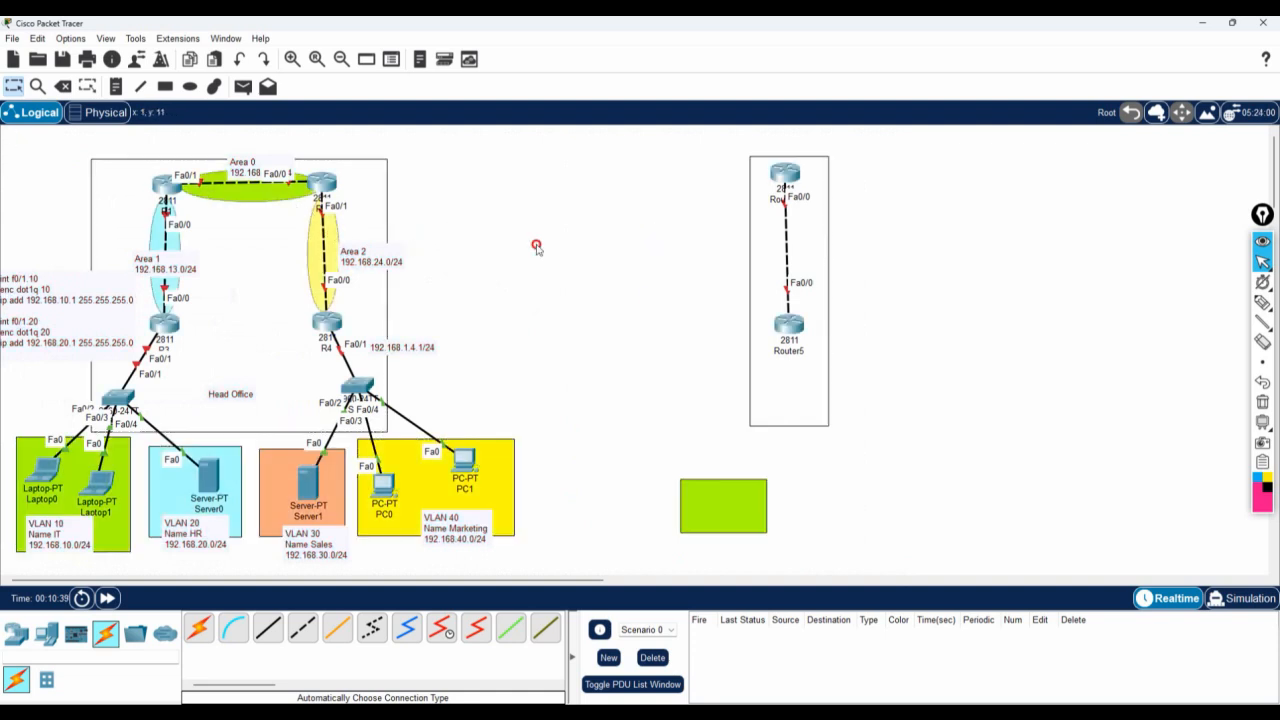
pyautogui.moveTo(817, 562); pyautogui.dragTo(44, 174)
pyautogui.moveTo(109, 325); pyautogui.dragTo(127, 303)
pyautogui.click(225, 320)
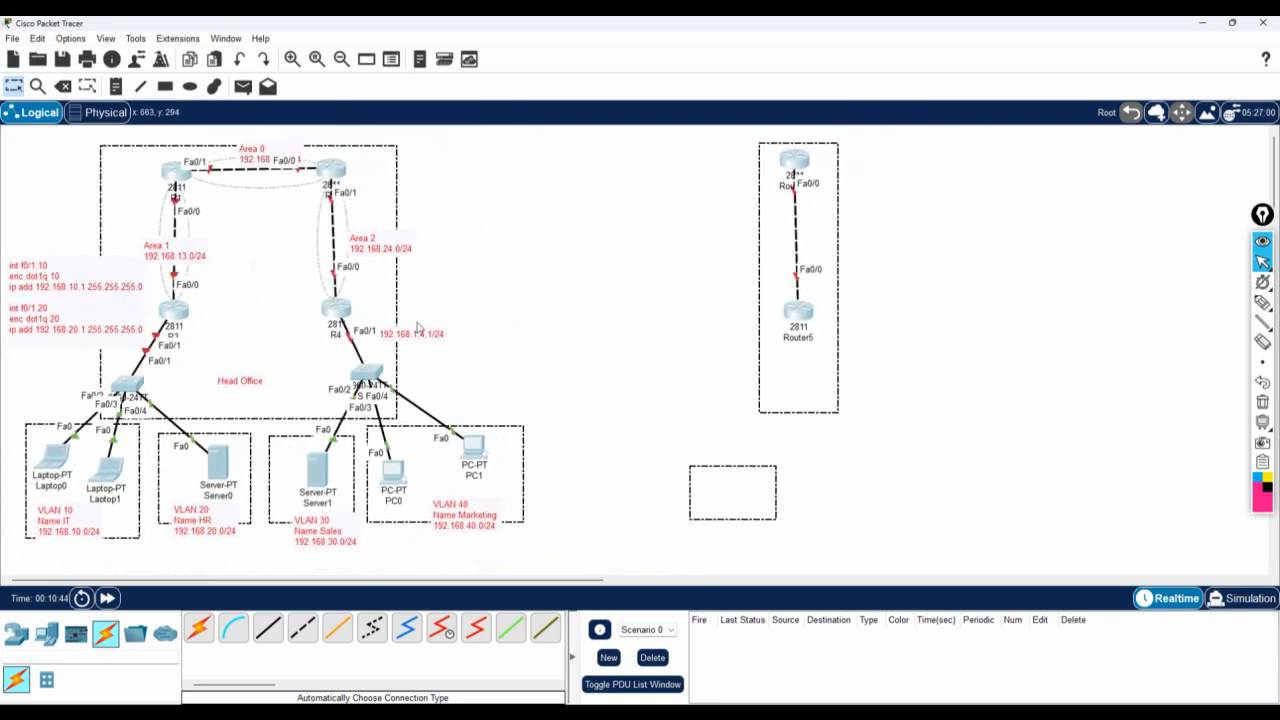
pyautogui.moveTo(50, 292); pyautogui.dragTo(53, 293)
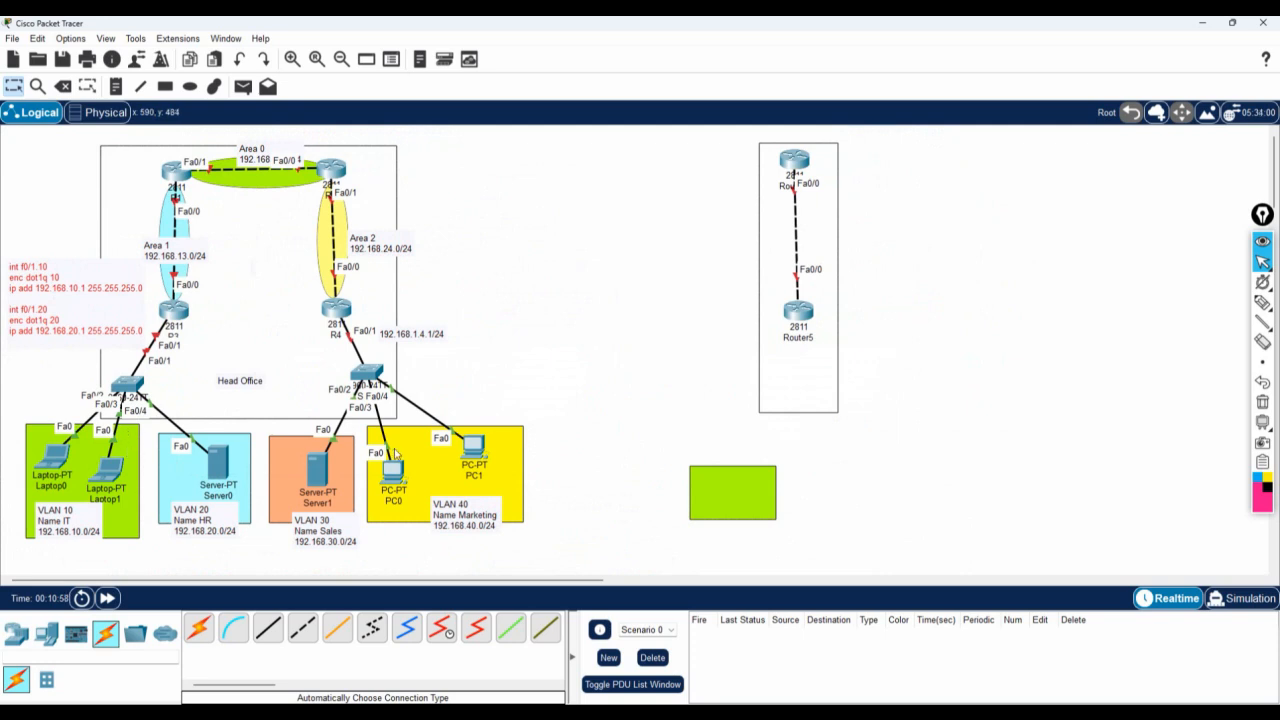
# Move the 192.168.1.4.1/24 label a little further away from R4's Fa0/1 link
pyautogui.click(392, 340)
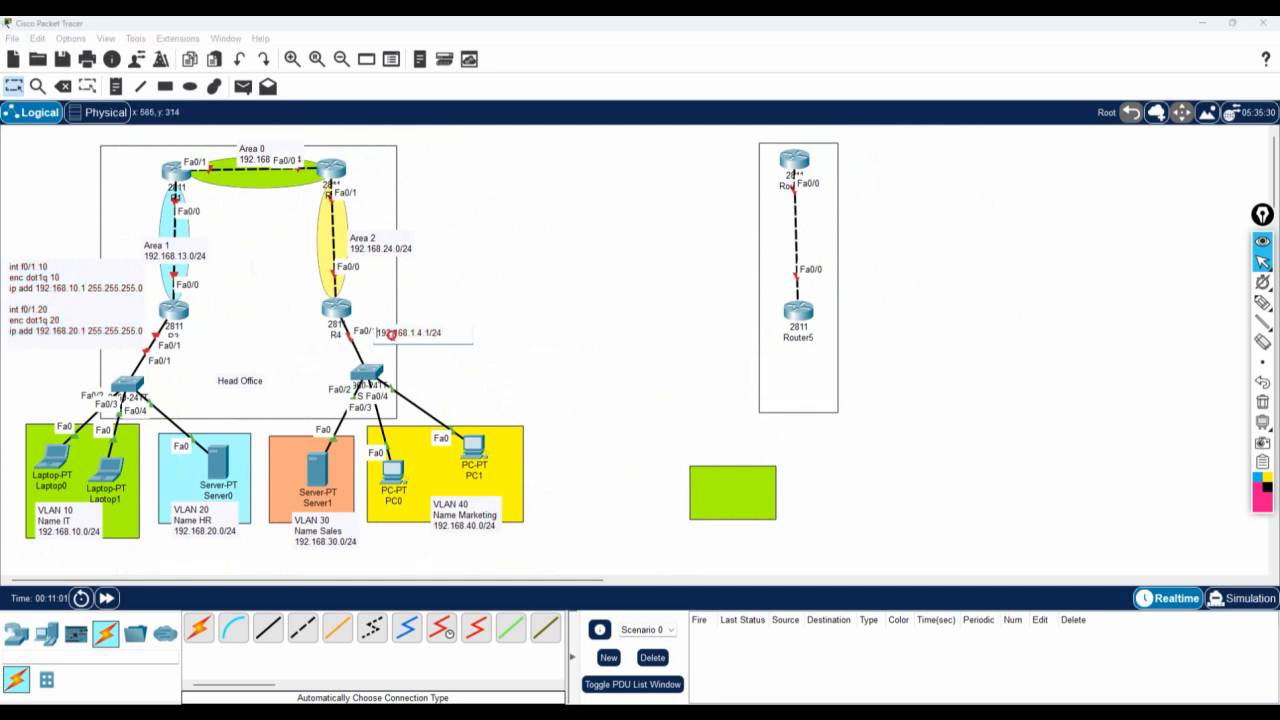
pyautogui.moveTo(454, 343)
pyautogui.mouseDown()
pyautogui.moveTo(382, 338)
pyautogui.moveTo(433, 330)
pyautogui.mouseUp()
pyautogui.click(470, 356)
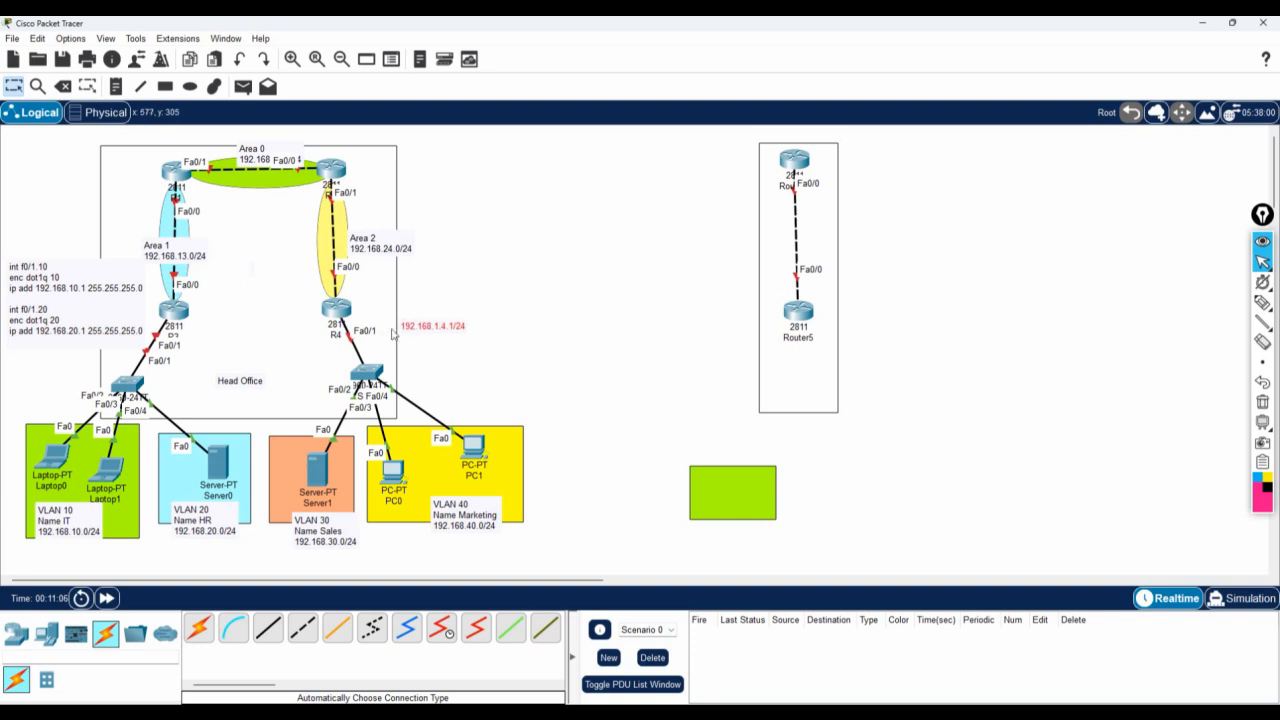
# Replace the text of the address label beside R4 with a copy of the subinterface commands from the note beside R3
pyautogui.doubleClick(118, 320)
pyautogui.moveTo(62, 352); pyautogui.dragTo(2, 250)
pyautogui.hotkey('ctrl', 'c')
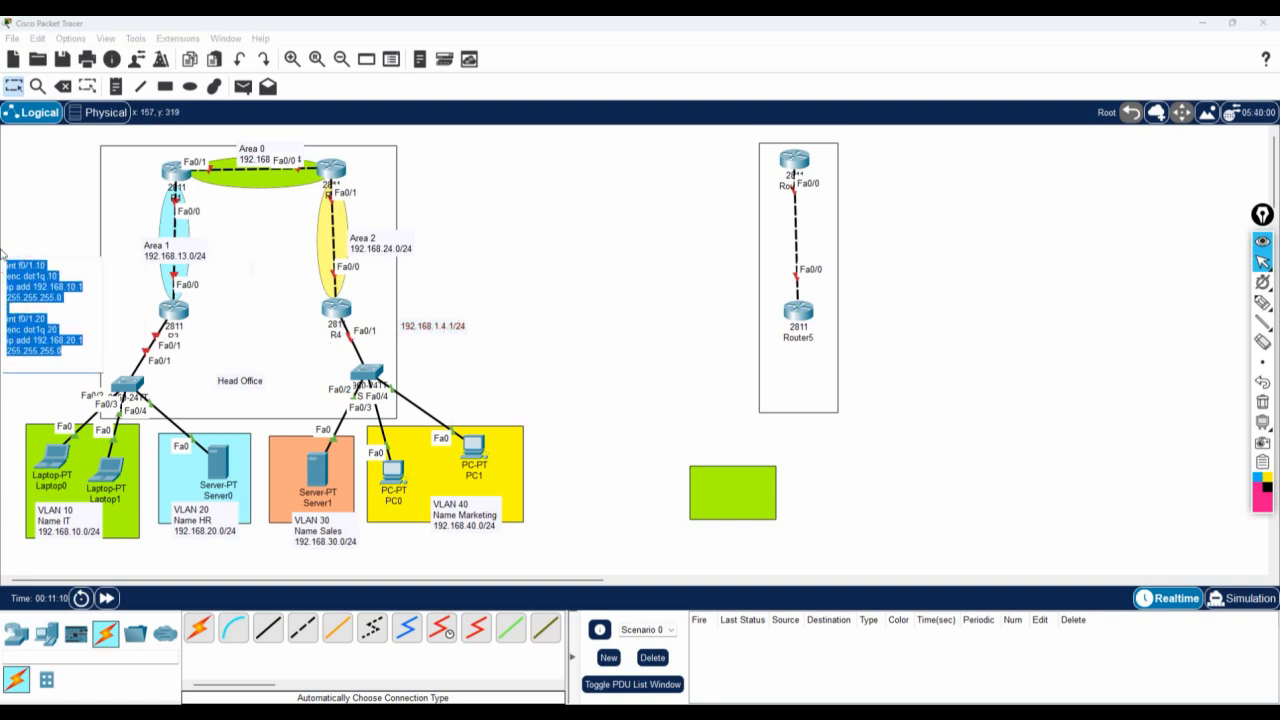
pyautogui.doubleClick(446, 326)
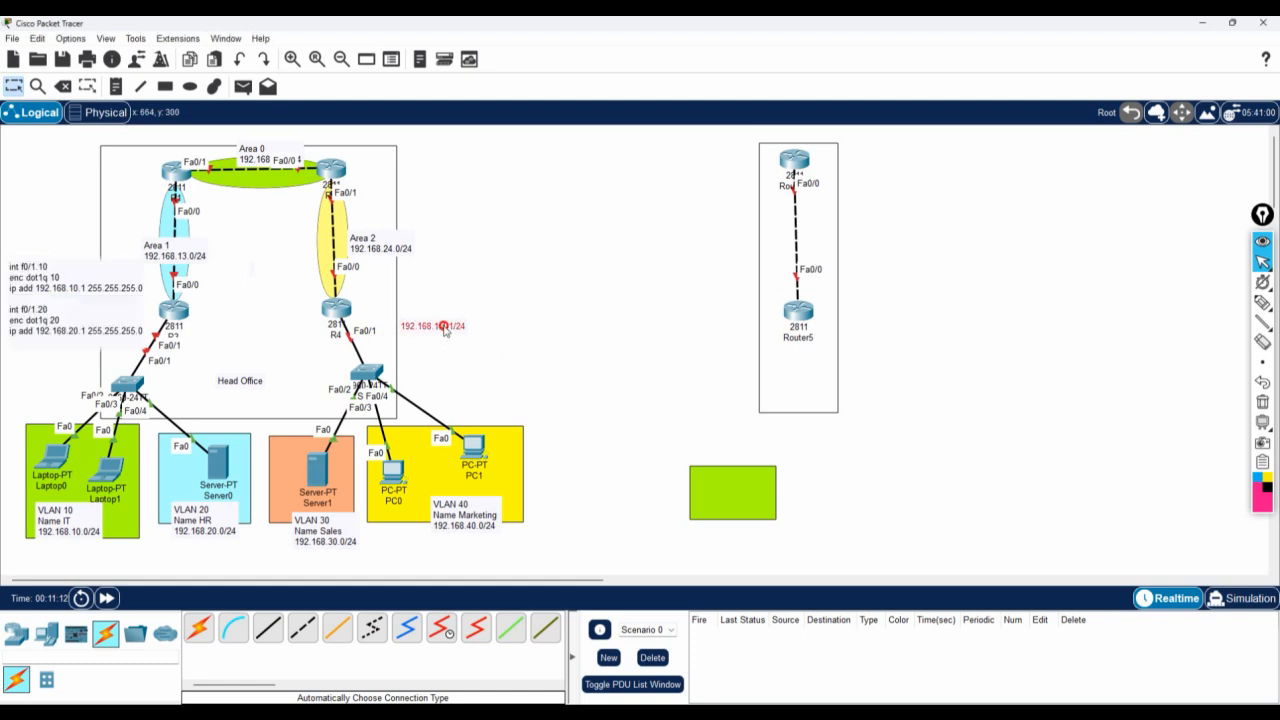
pyautogui.moveTo(471, 324); pyautogui.dragTo(386, 325)
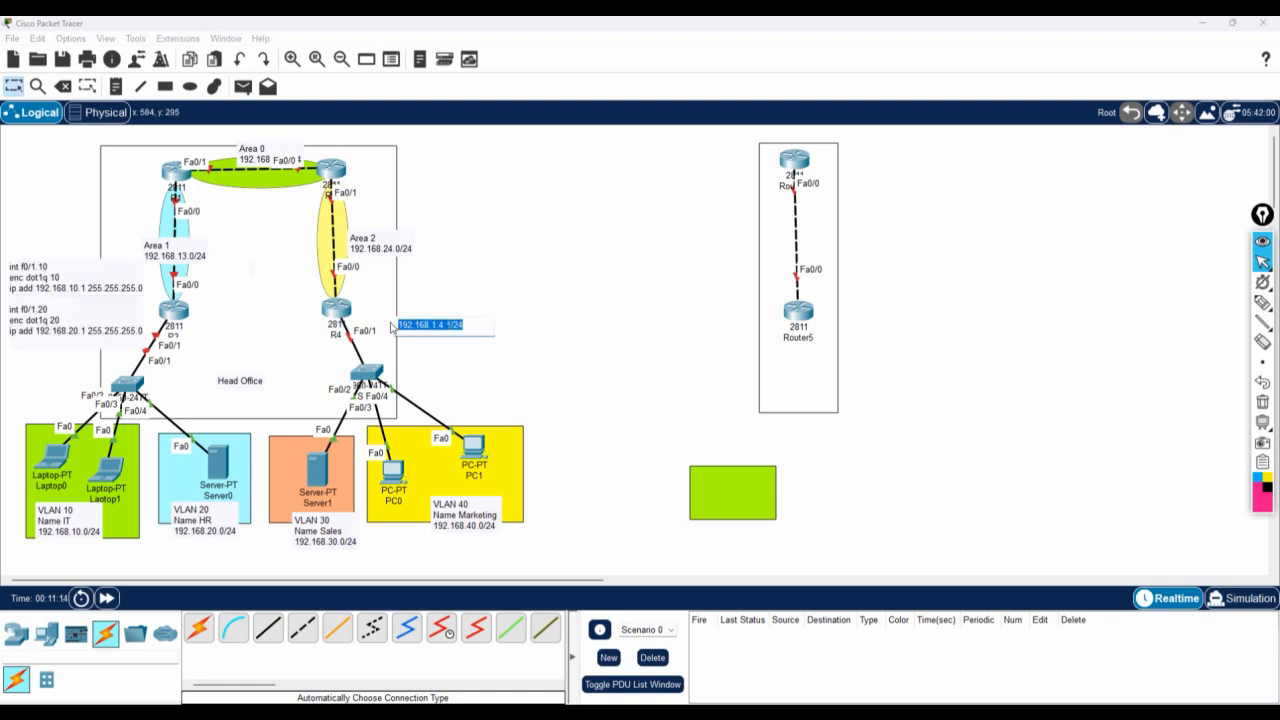
pyautogui.hotkey('ctrl', 'v')
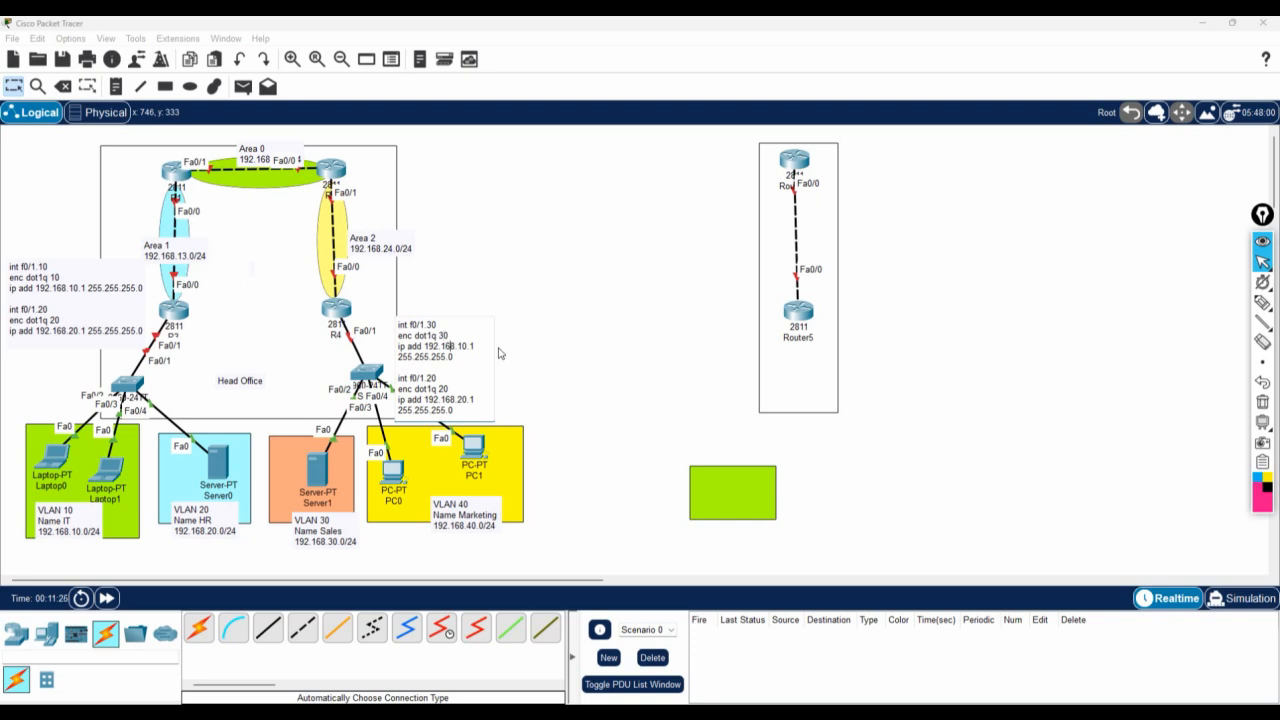
# Set the ip add line for subinterface f0/1.30 in the note beside R4 to 192.168.30.1 255.255.255.0
pyautogui.press('Right')
pyautogui.press('Right')
pyautogui.press('Right')
pyautogui.press('BackSpace')
pyautogui.write('3')
# Change the note's second block to int f0/1.40, enc dot1q 40, ip add 192.168.40.1 255.255.255.0, and shift the note slightly closer to R4
pyautogui.press('BackSpace')
pyautogui.write('4')
pyautogui.press('Down')
pyautogui.press('Delete')
pyautogui.write('4')
pyautogui.press('Down')
pyautogui.press('Down')
pyautogui.press('Delete')
pyautogui.write('4')
pyautogui.click(575, 355)
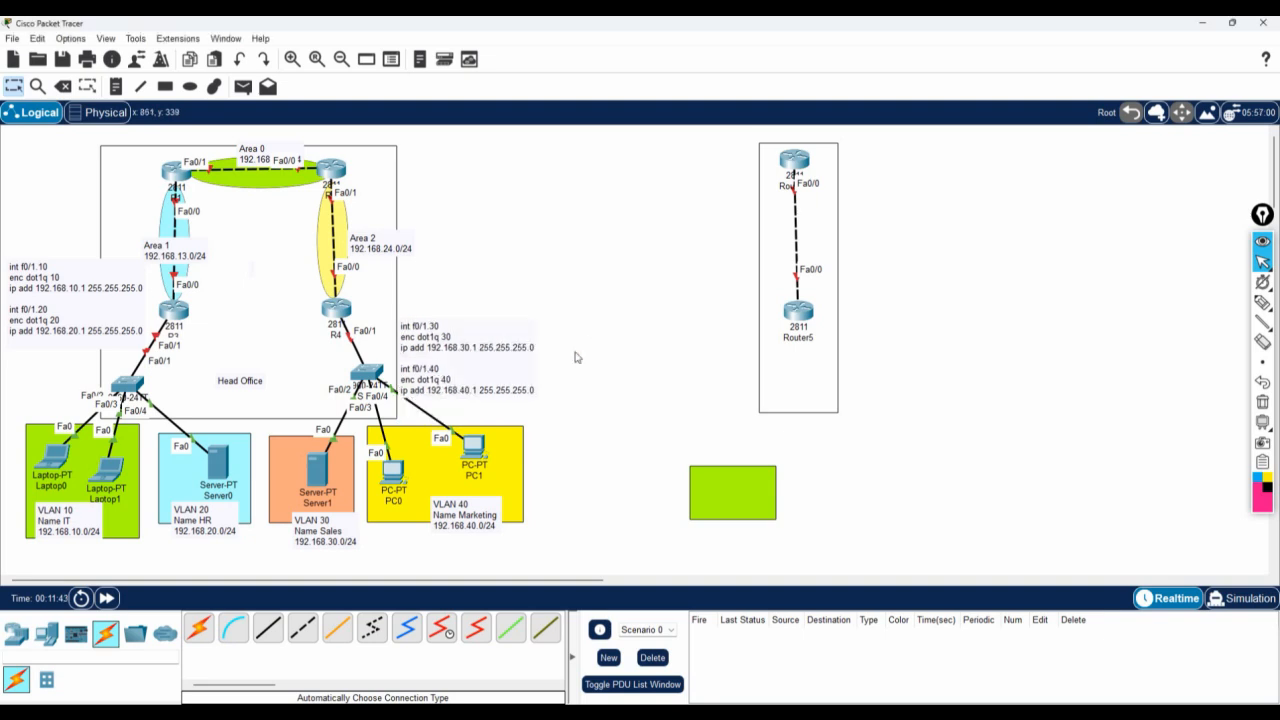
pyautogui.click(480, 358)
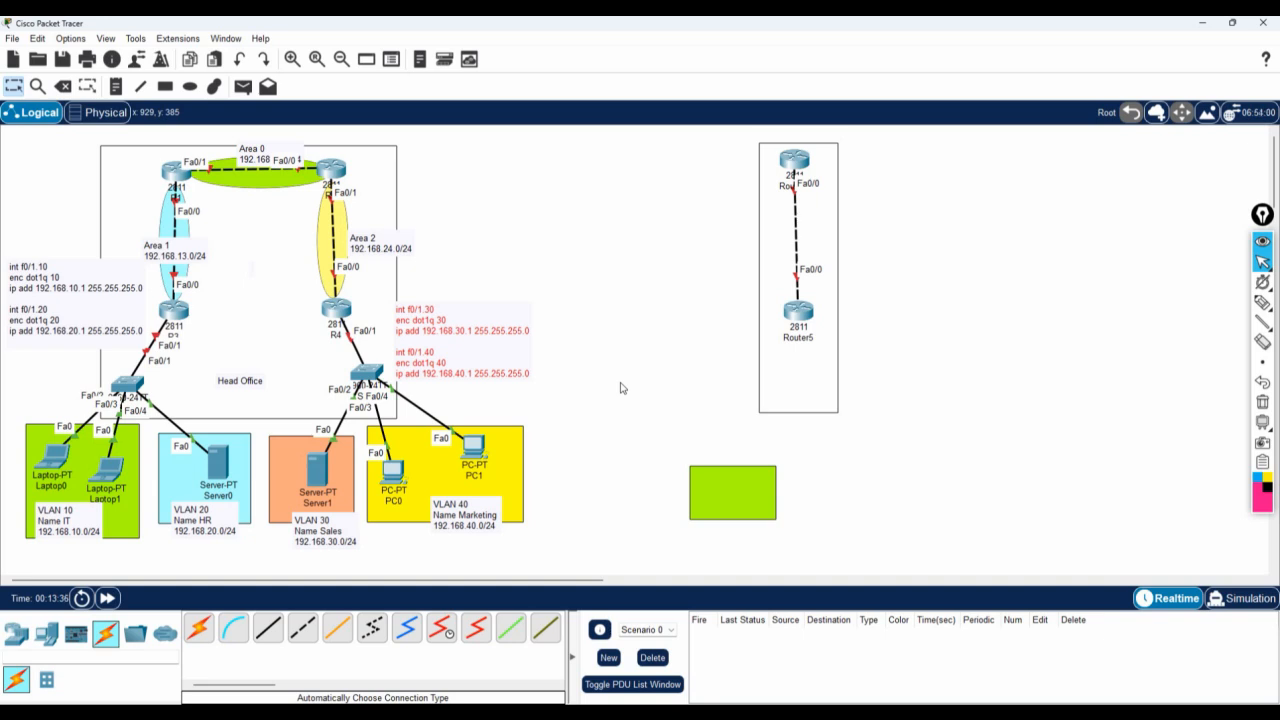
# Start saving the topology and open the Labs folder inside the first Michael-type personal folder of Moving E on New Volume (F:)
pyautogui.click(62, 60)
pyautogui.scroll(-3, 74, 251)
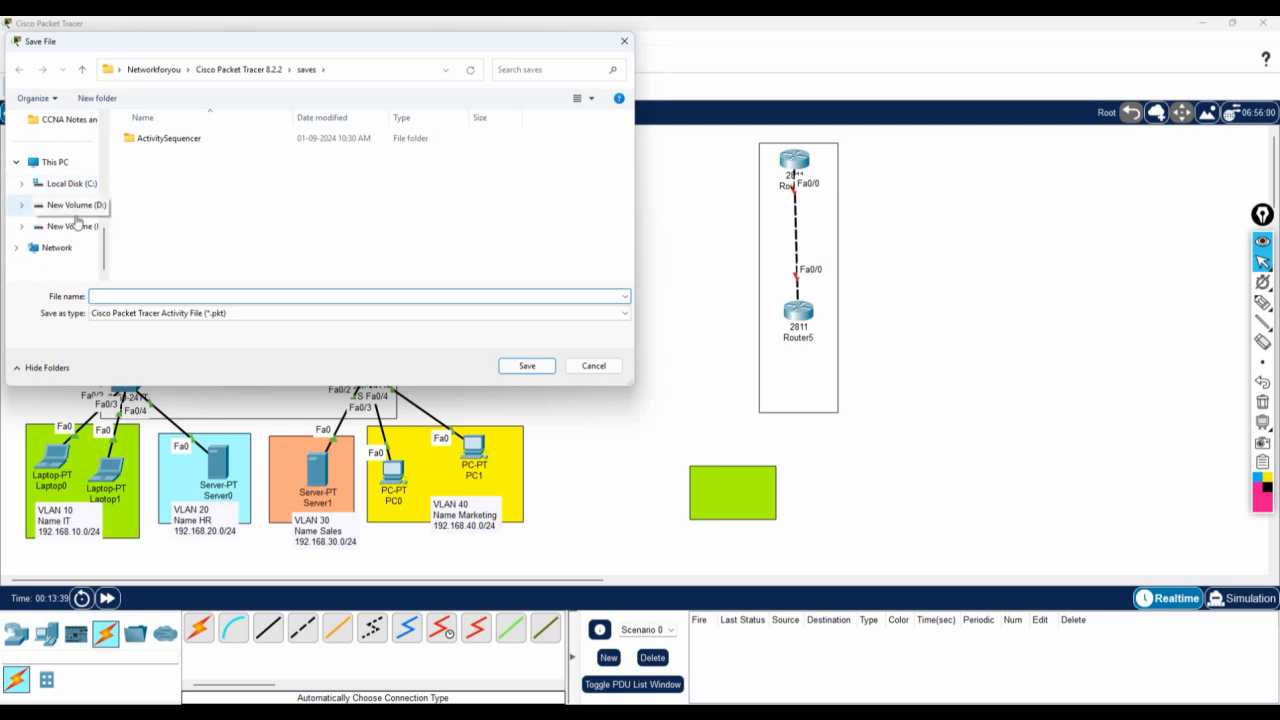
pyautogui.click(74, 228)
pyautogui.doubleClick(165, 156)
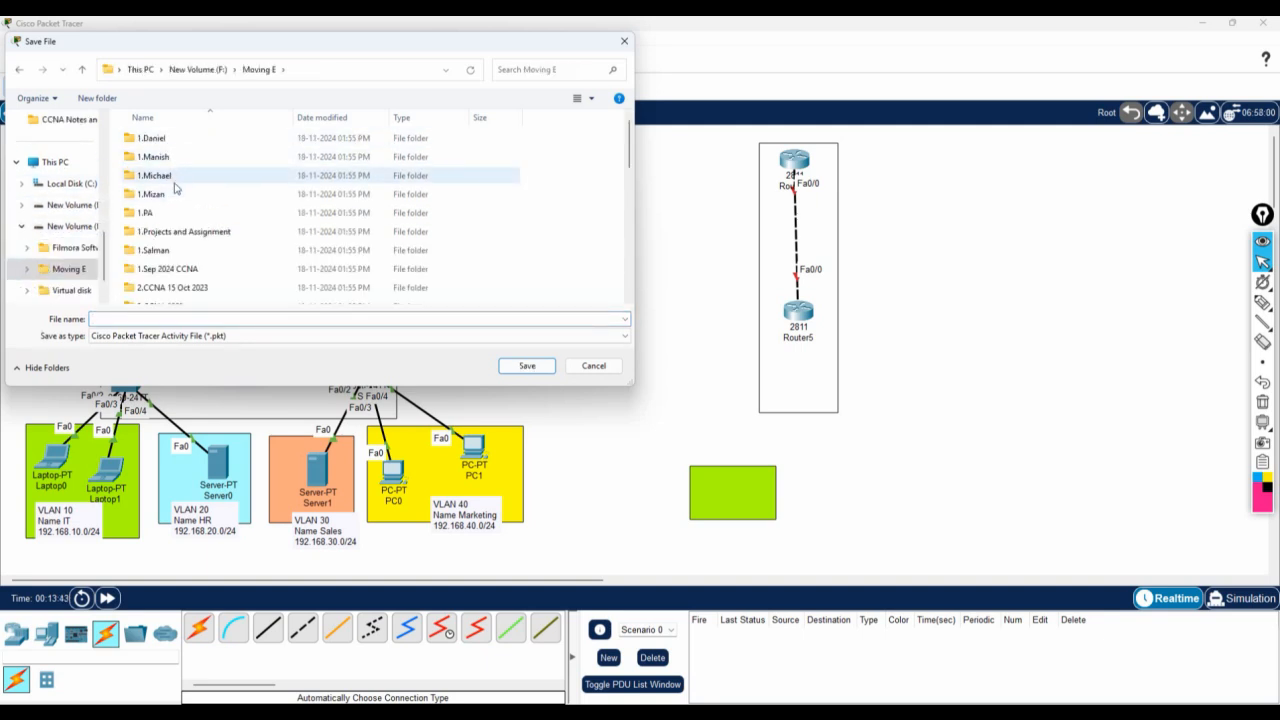
pyautogui.click(174, 178)
pyautogui.doubleClick(174, 178)
pyautogui.doubleClick(155, 138)
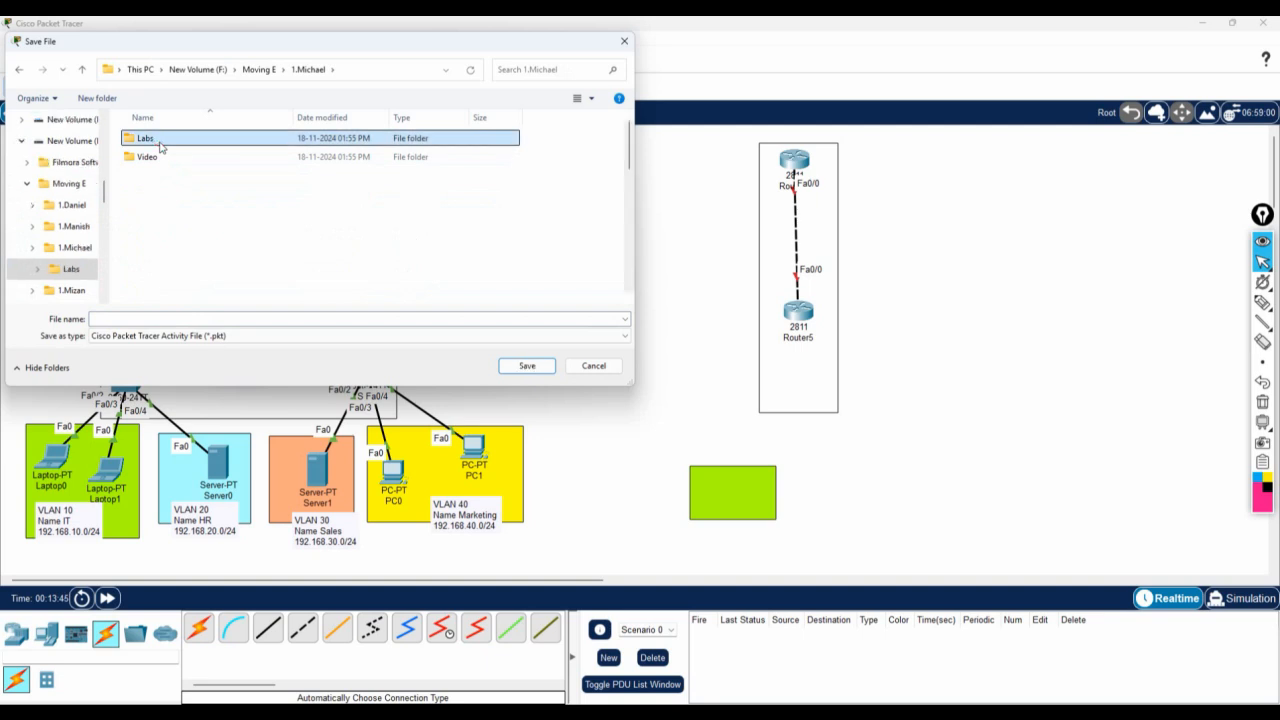
# Check the numbering of the existing labs and name the file "33.OSPF Multi Area rediff with VLAN dhcp mix"
pyautogui.scroll(-6, 198, 240)
pyautogui.scroll(-2, 198, 240)
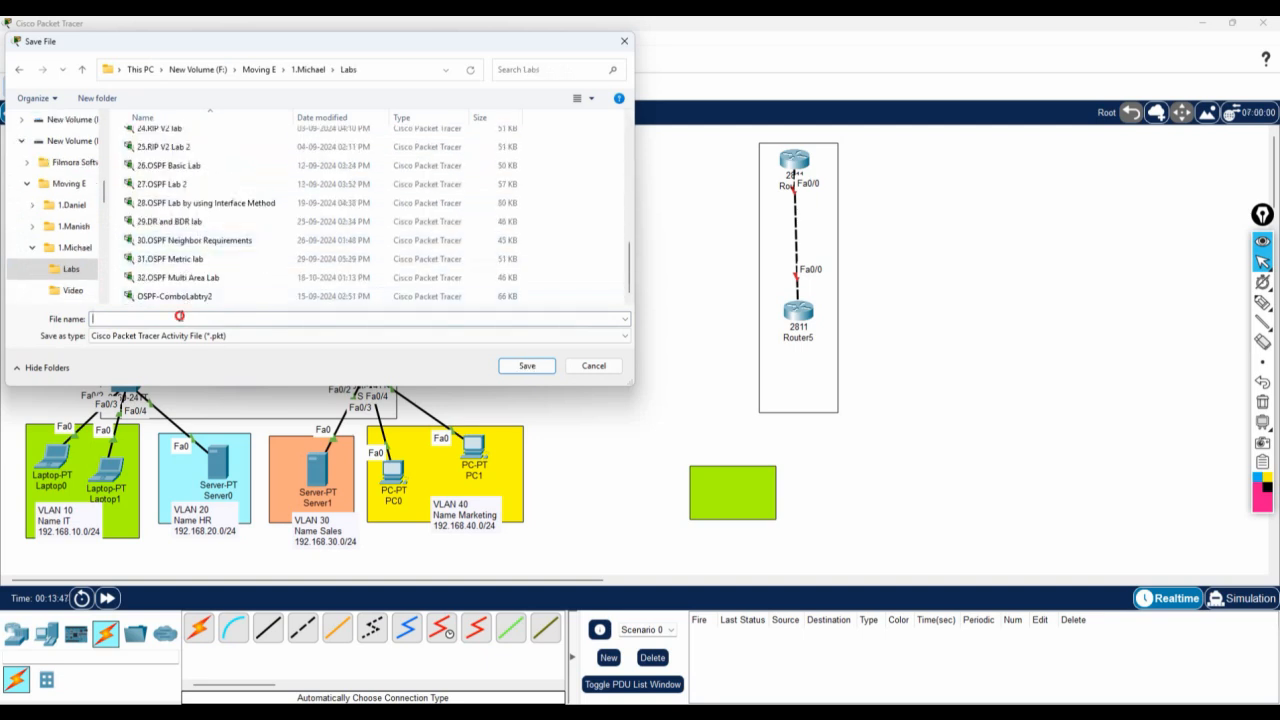
pyautogui.write('33')
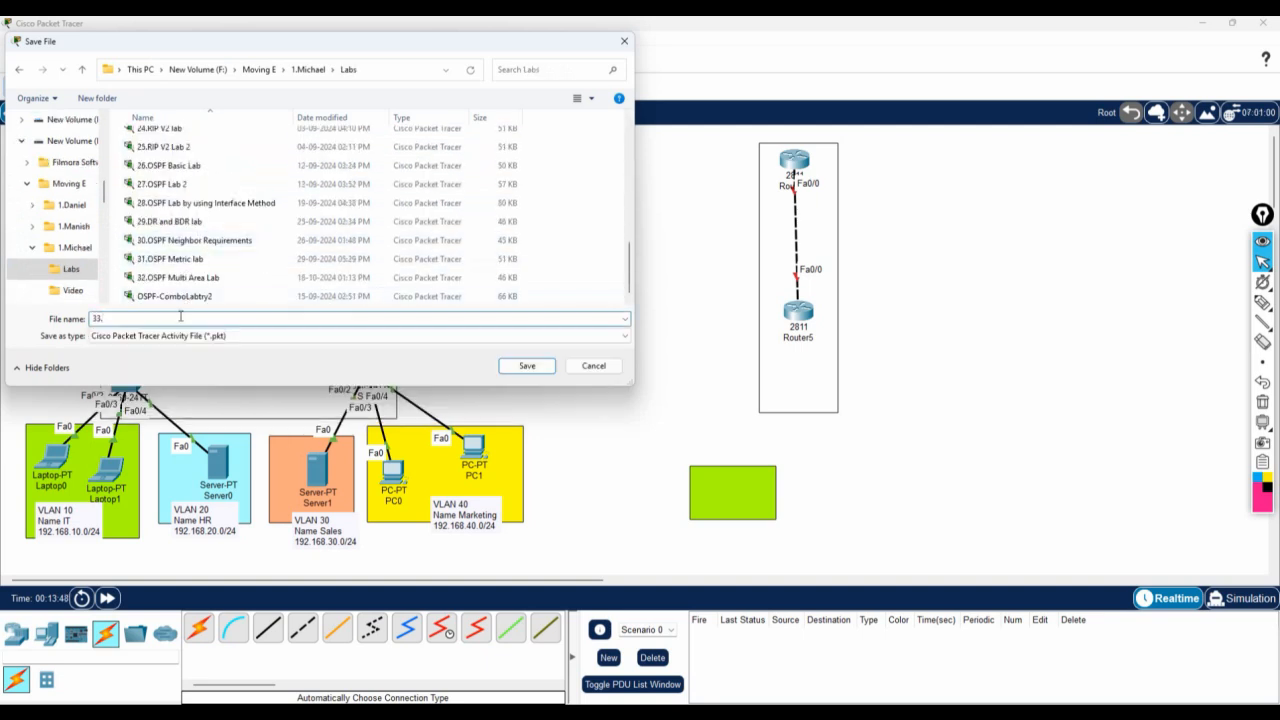
pyautogui.write('.OSPF Multi Area rediff with VLAN dhcp mix')
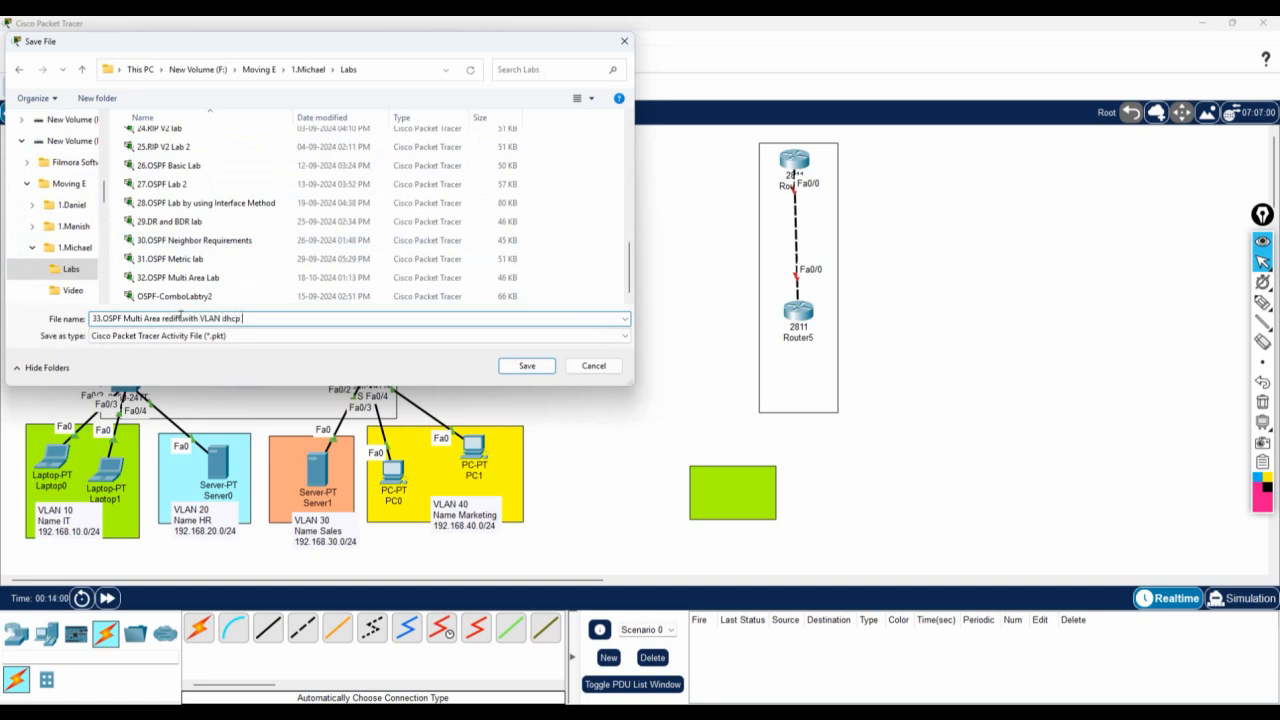